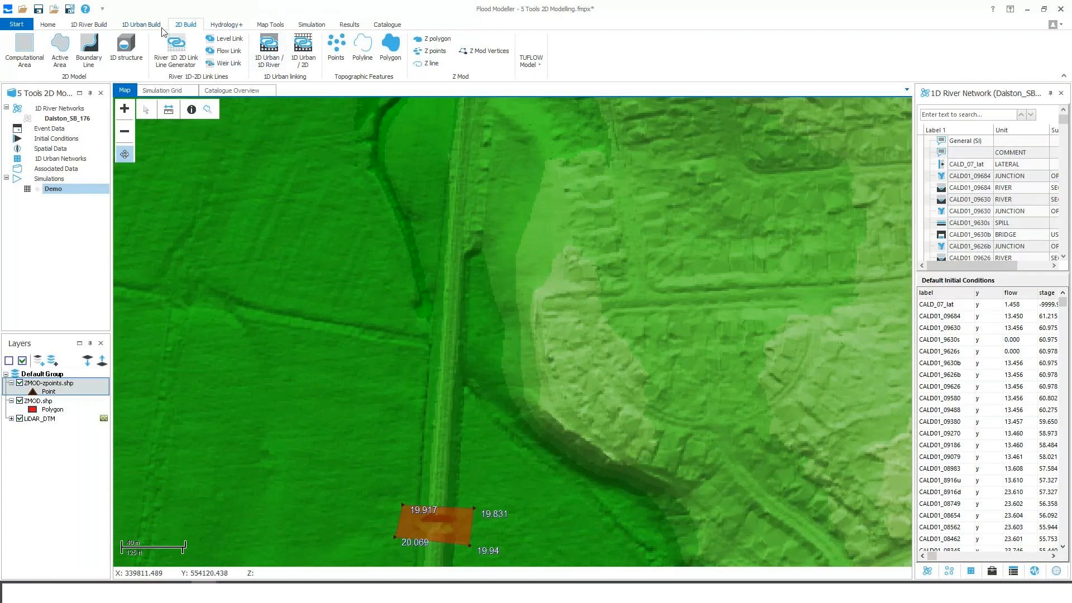
Step: Create a new 1D structure shapefile named EMBED in the project's EMBED folder
left_click(146, 25)
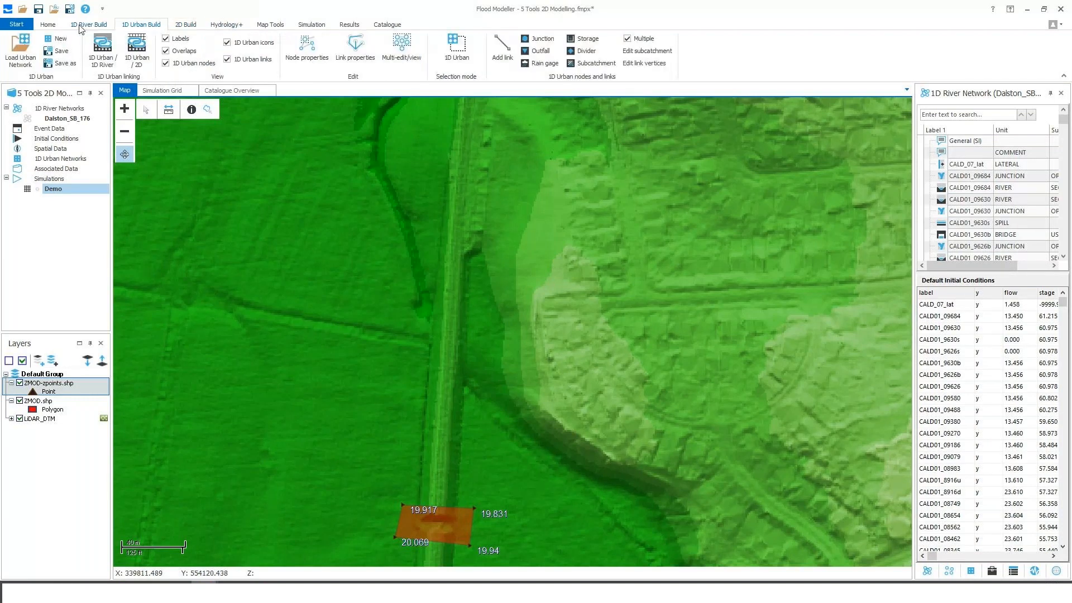
left_click(186, 24)
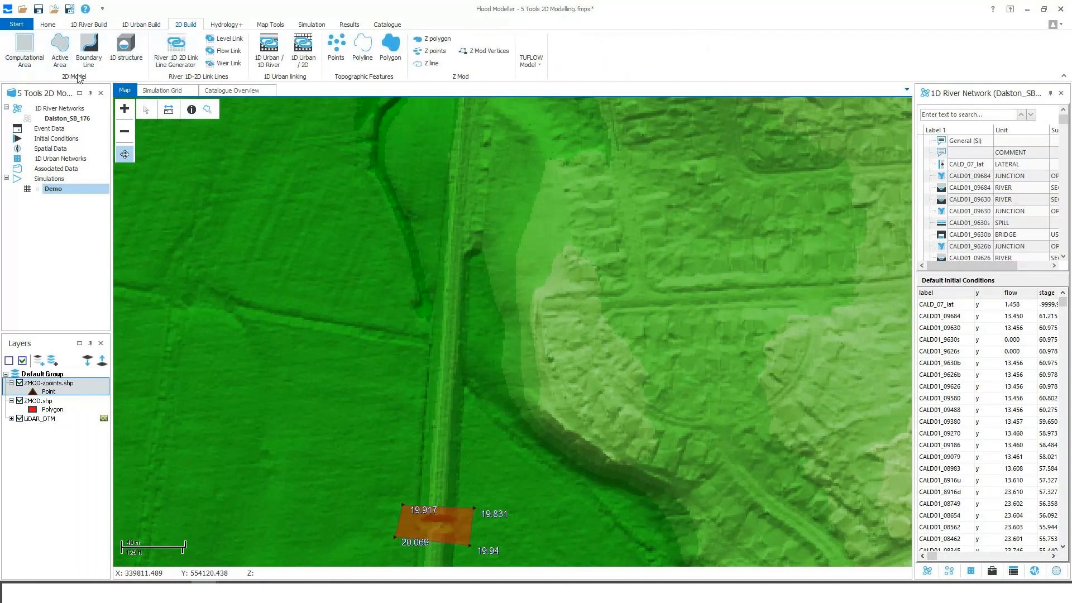
left_click(124, 48)
left_click_drag(186, 2, 430, 161)
left_click(554, 174)
double_click(378, 236)
left_click(345, 392)
type("E")
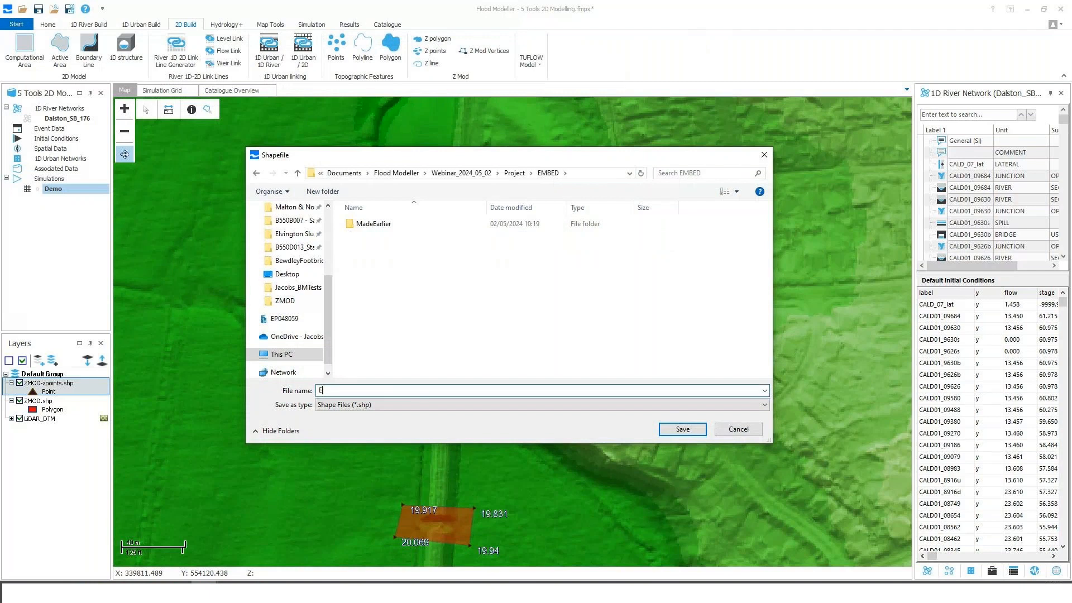
type("MBED")
left_click(682, 430)
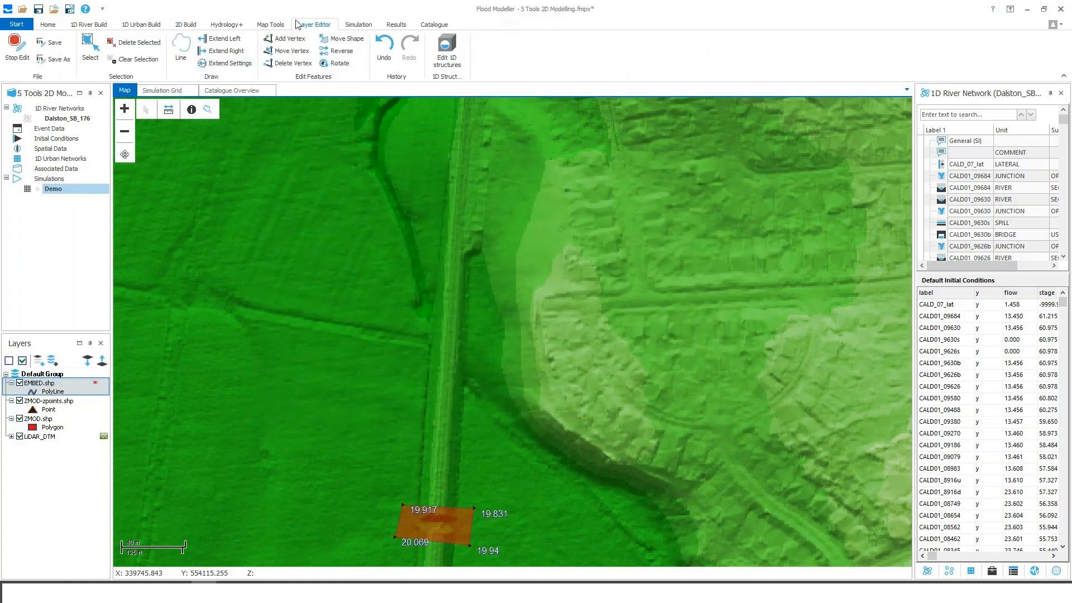
Step: Draw a structure line across the embankment, joining the drainage channels on either side north of the orange ZMOD polygon
left_click(182, 52)
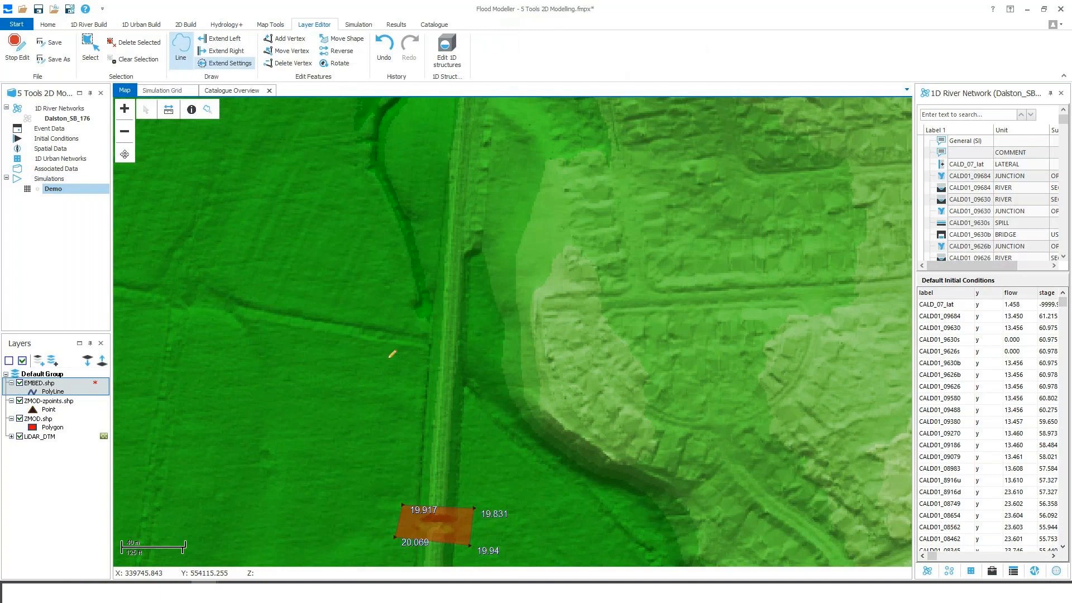
left_click(471, 385)
left_click(425, 307)
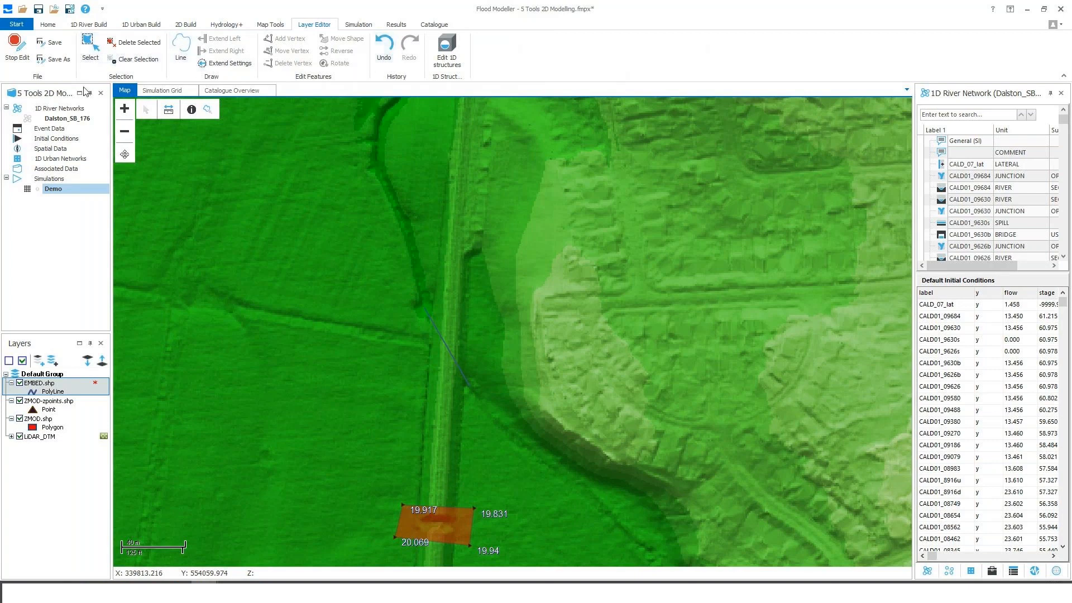
Step: Open the 1D structure attributes for the new line and set its structure type to Orifice
left_click(449, 54)
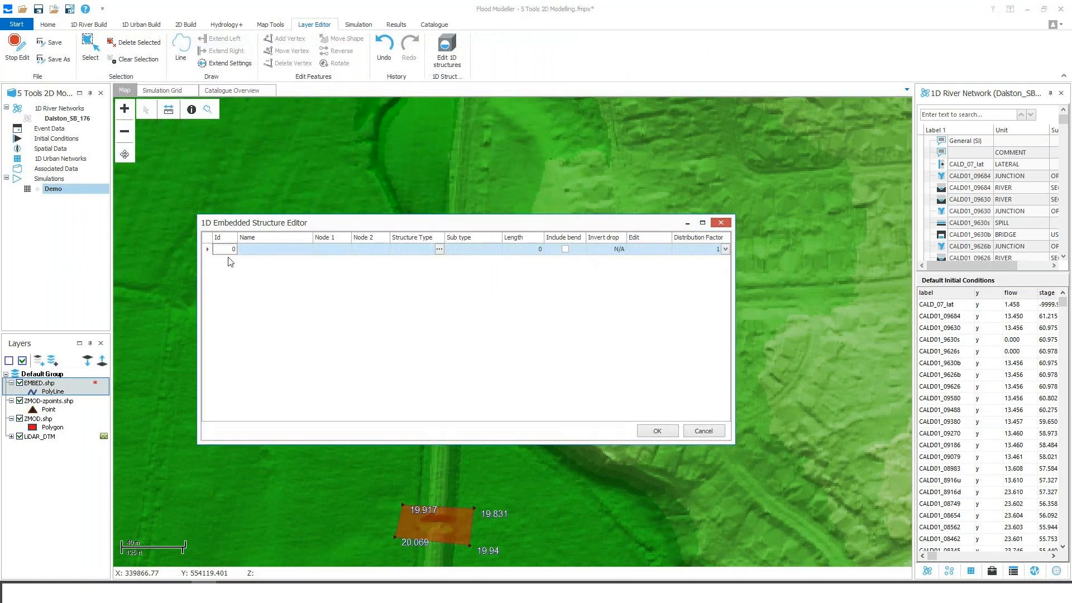
left_click(440, 250)
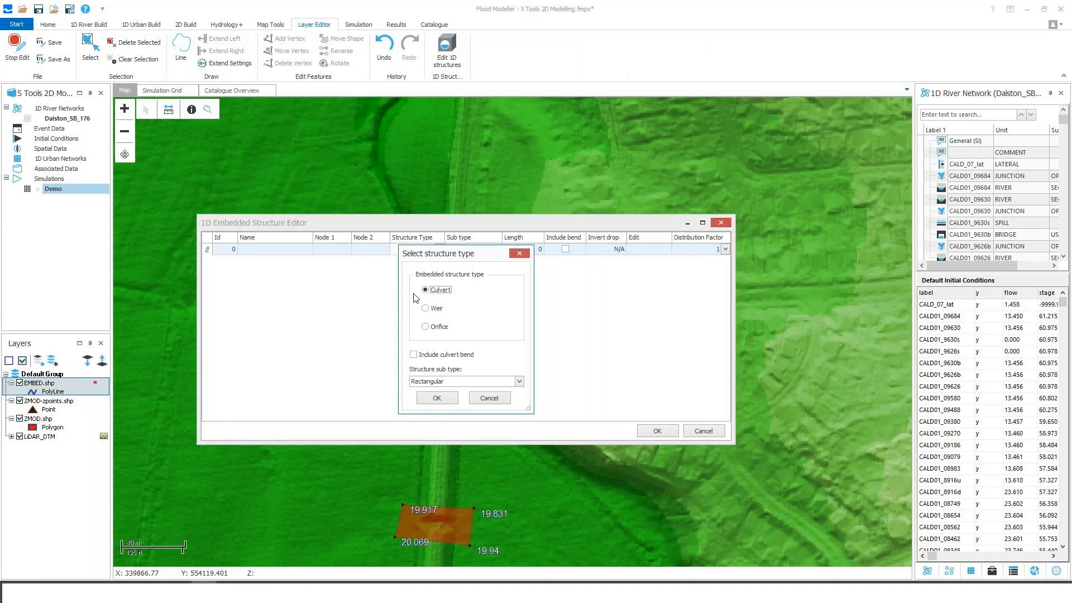
left_click(426, 327)
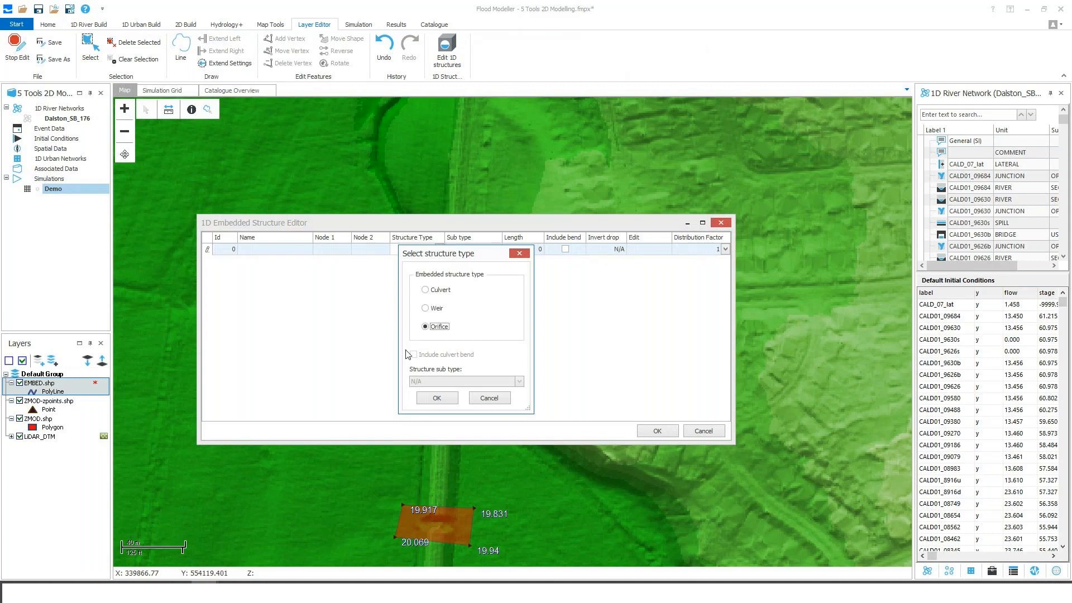
left_click(436, 398)
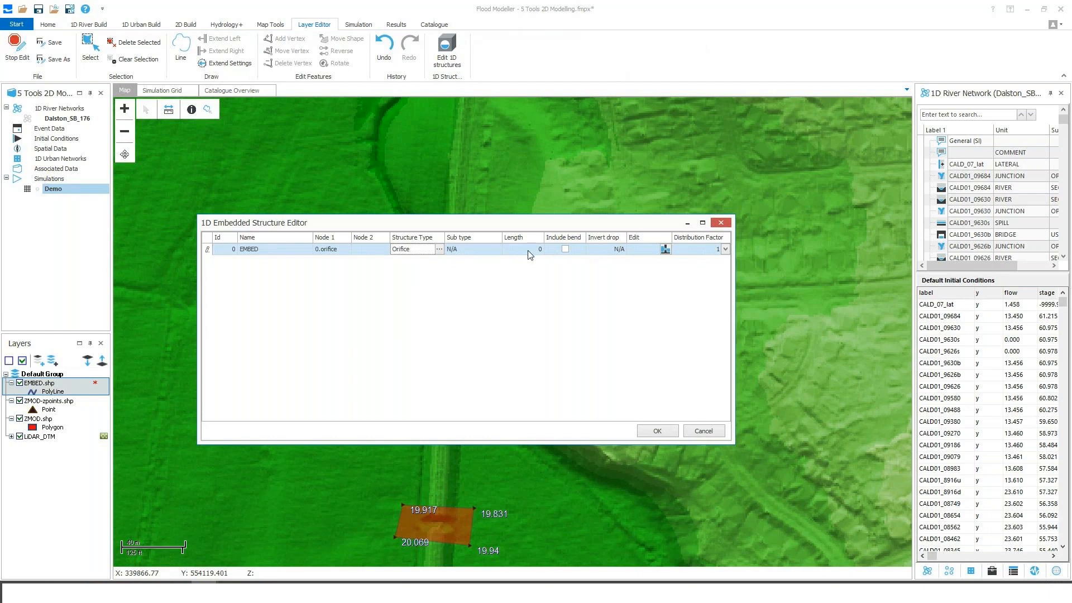
Step: Set the orifice's bore area to 20, save the EMBED structure data and stop editing the layer
left_click_drag(450, 223, 449, 245)
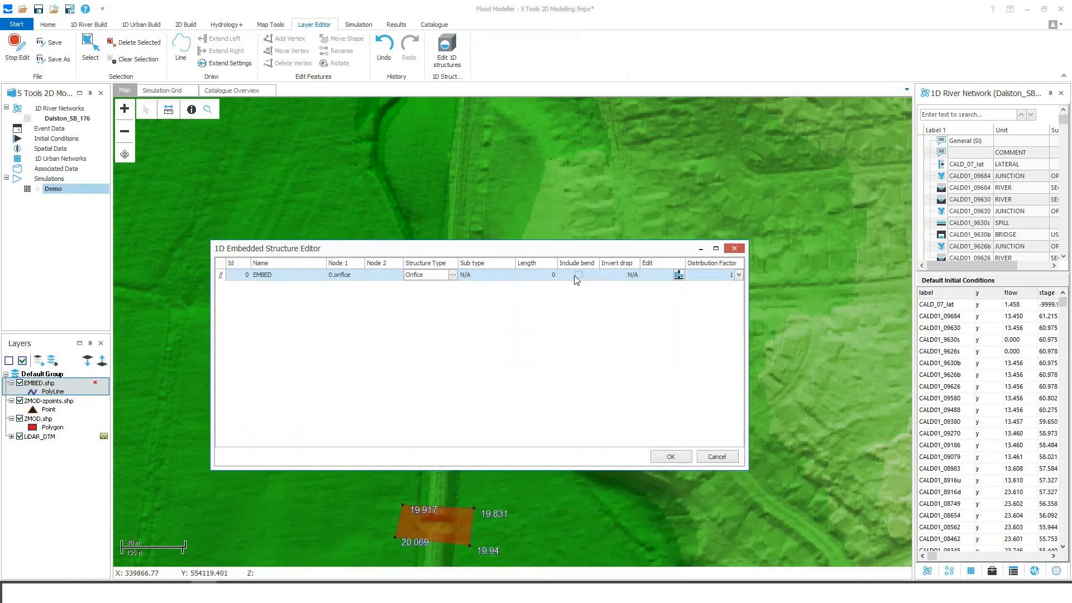
left_click(678, 275)
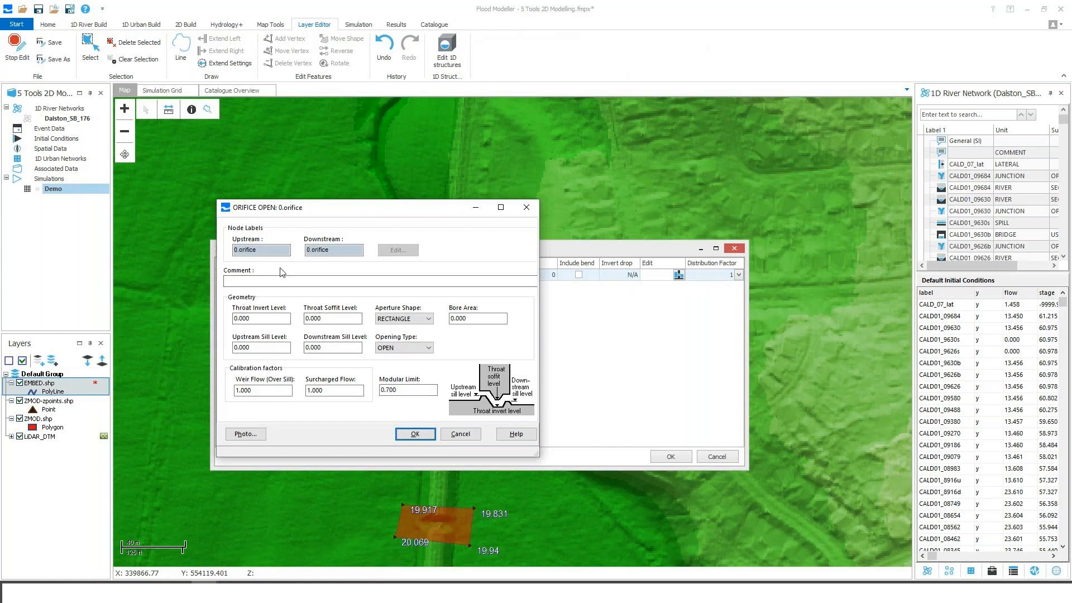
double_click(479, 320)
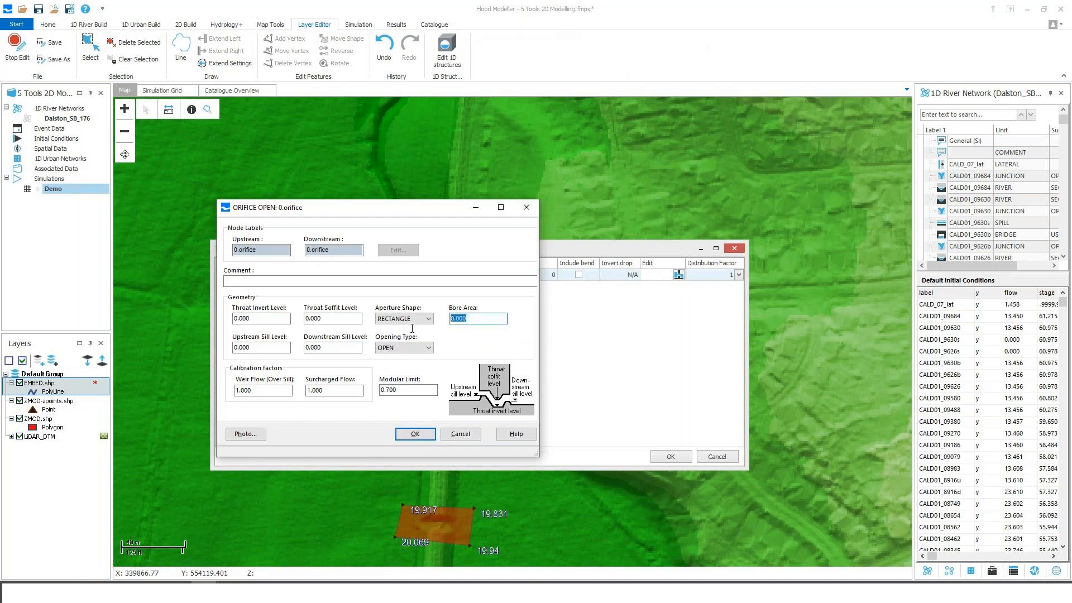
type("20")
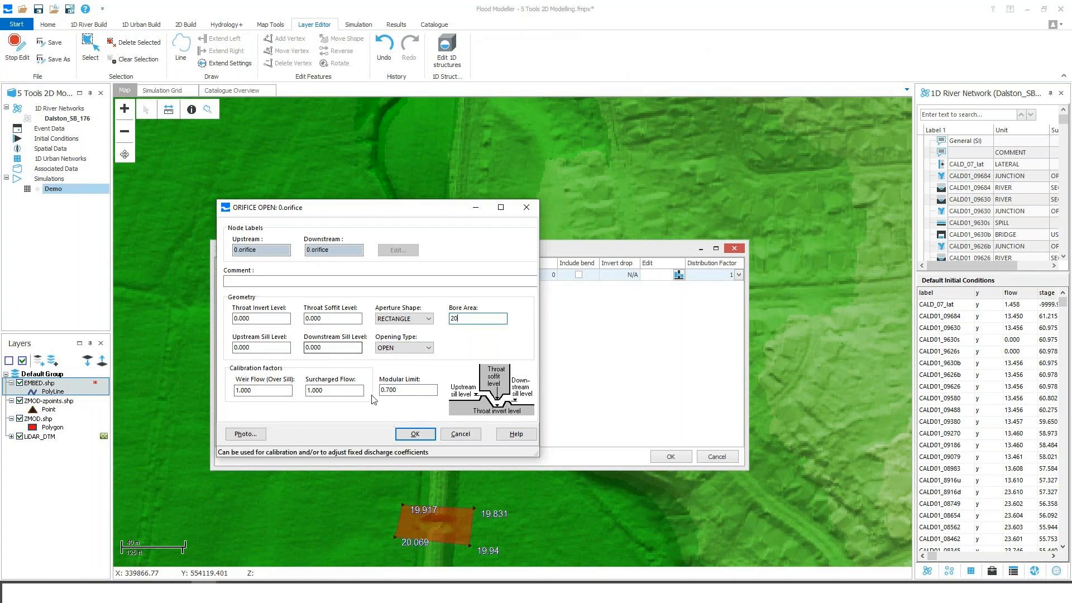
left_click(406, 435)
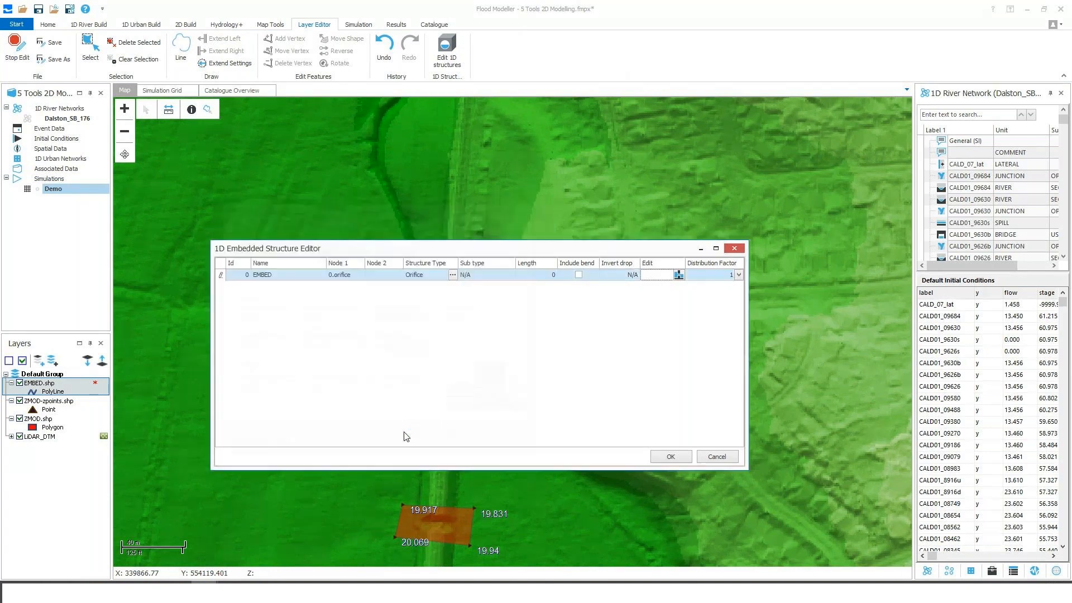
key("Return")
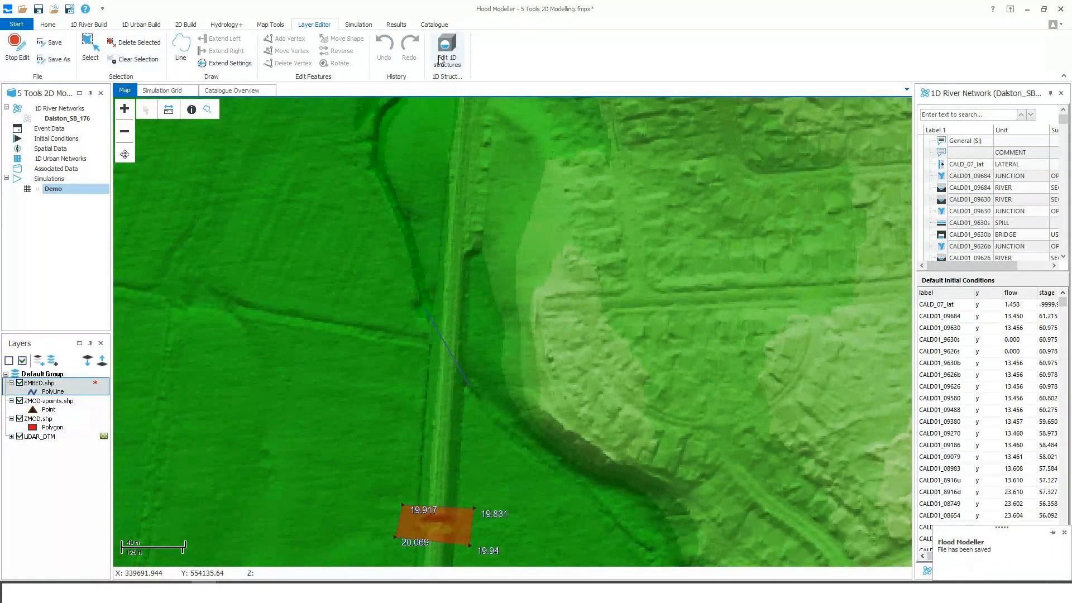
left_click(17, 49)
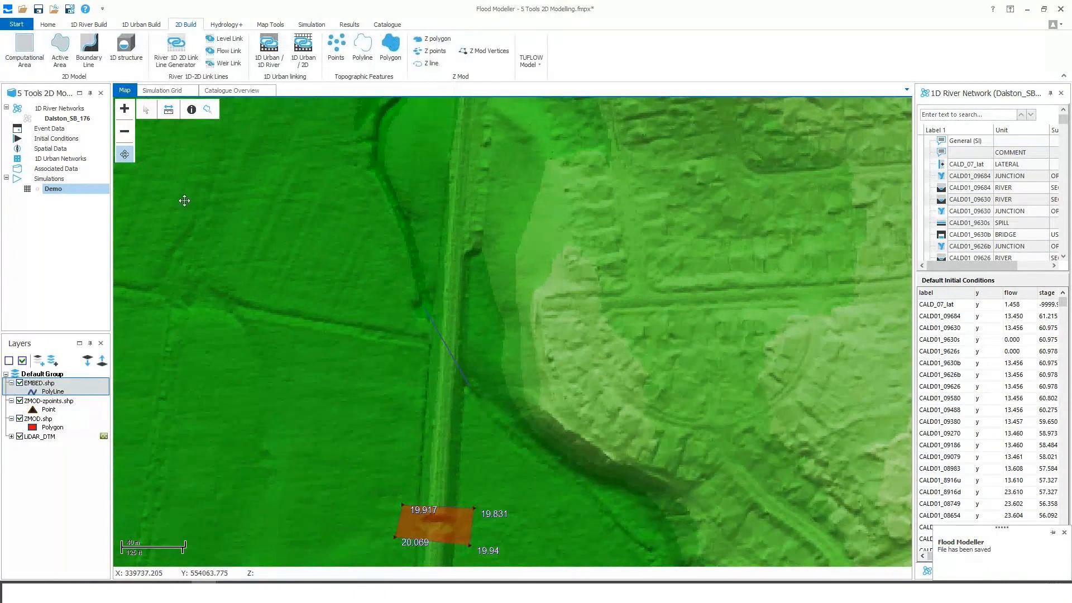
Step: Open the Demo 2D simulation's embedded 1D structures for Domain 1 and remove TestEmbed.shp
right_click(56, 193)
left_click(77, 289)
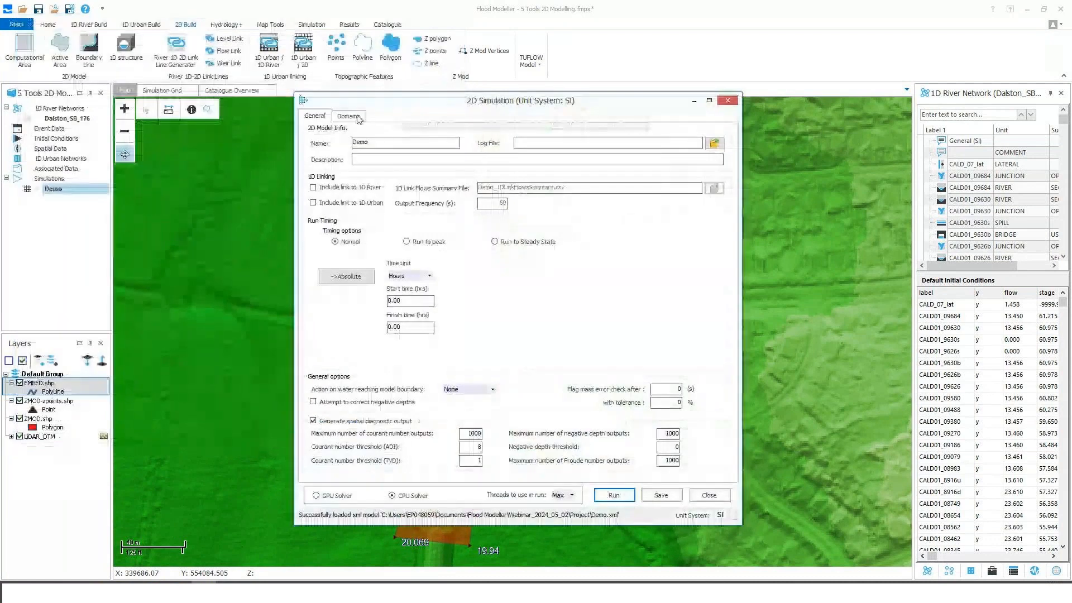
left_click(350, 117)
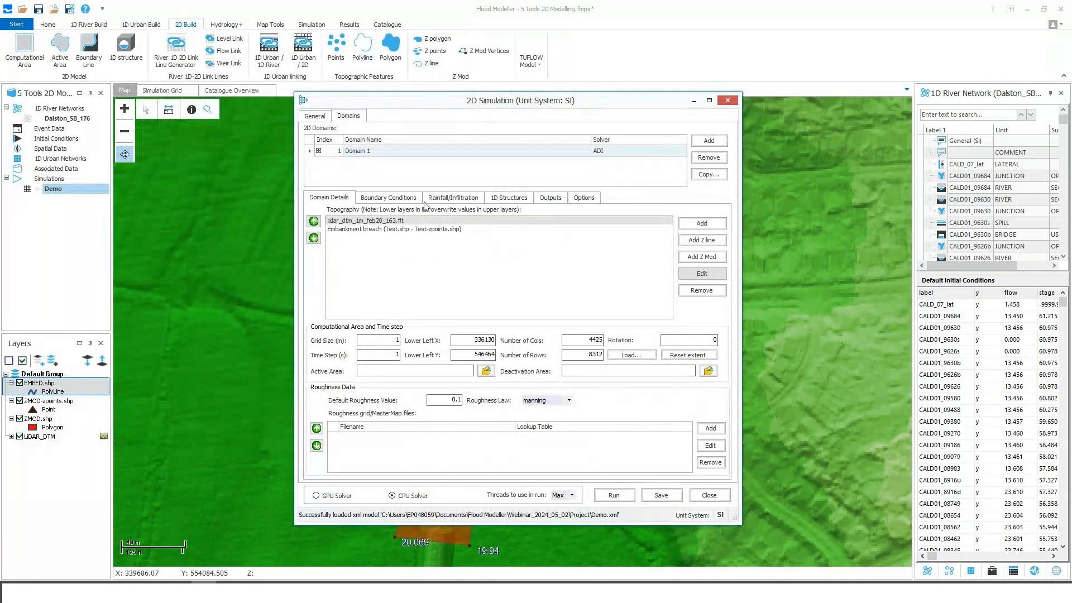
left_click(496, 204)
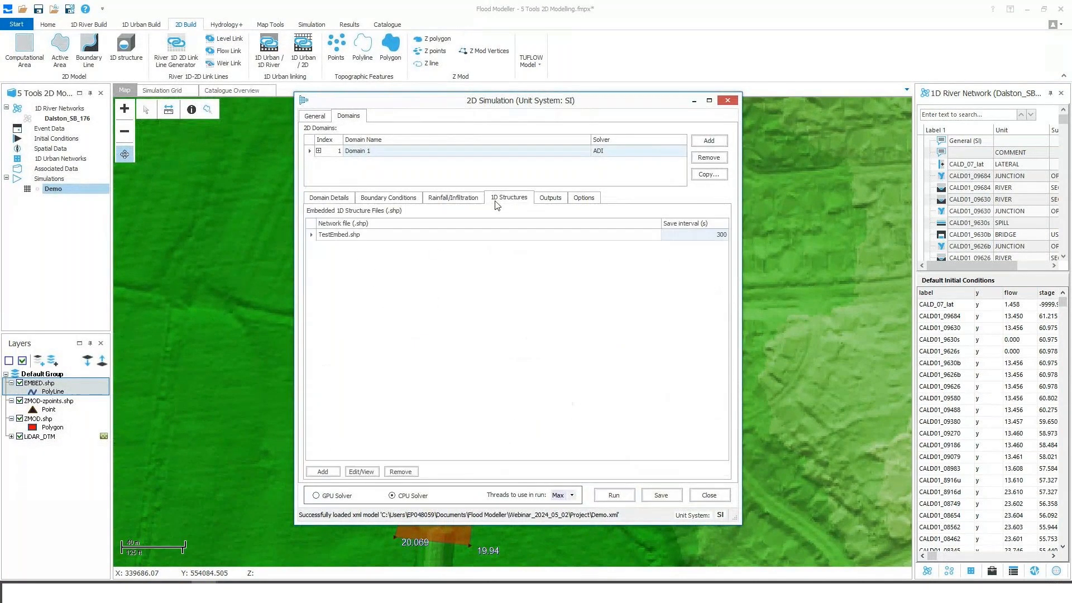
left_click(364, 238)
right_click(373, 240)
left_click(363, 239)
left_click(399, 224)
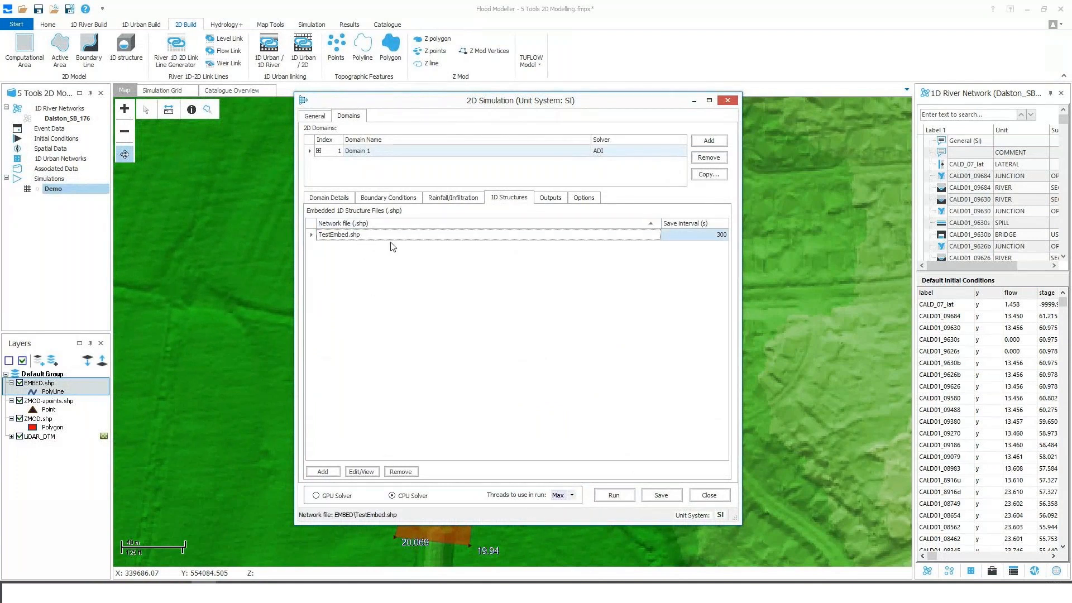
left_click(401, 472)
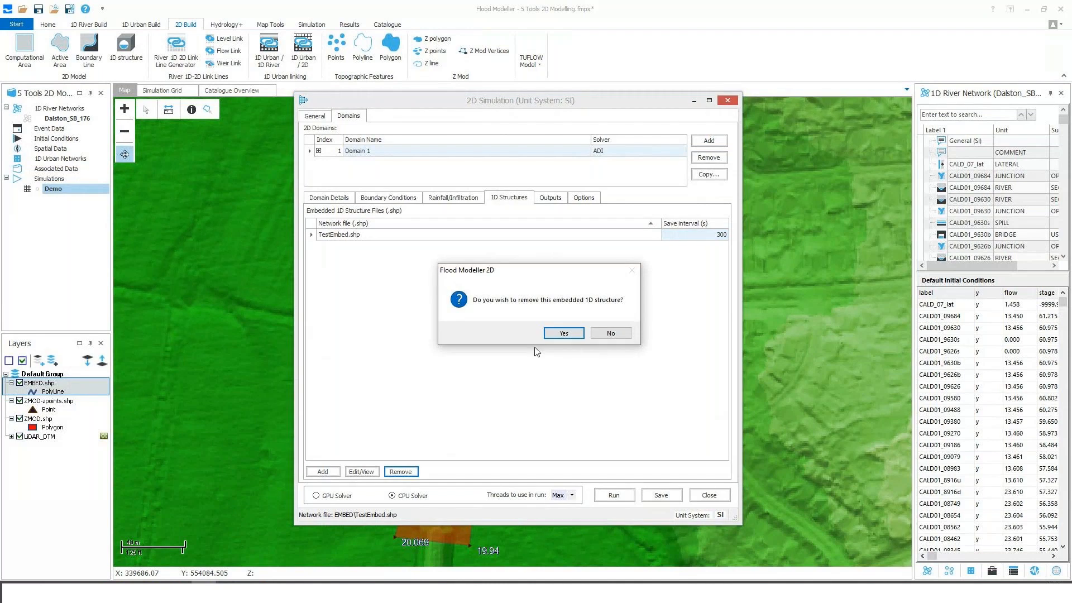
left_click(564, 335)
left_click(323, 472)
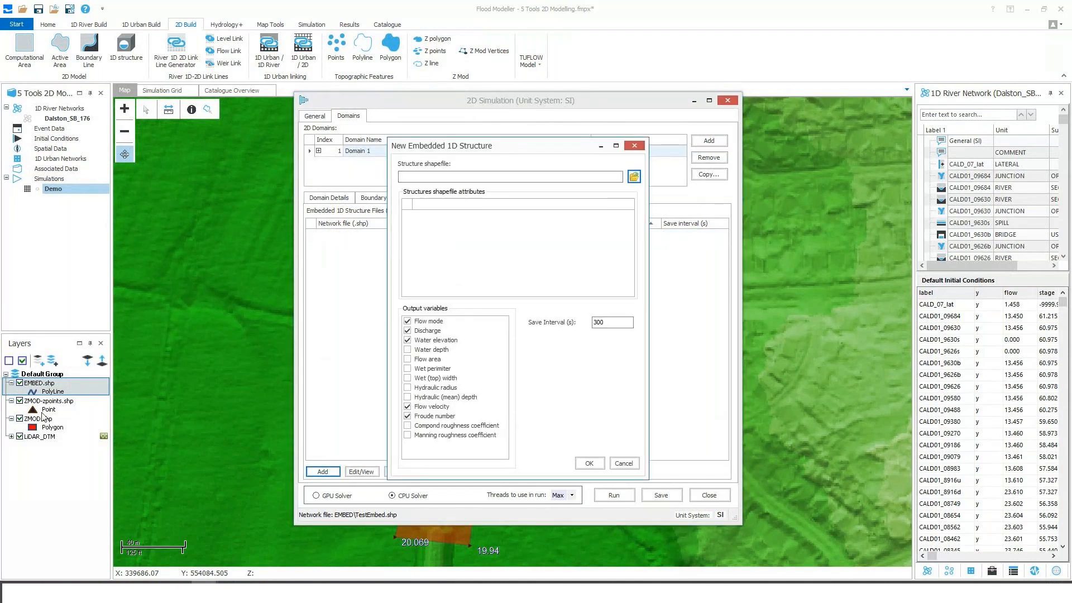
left_click(634, 177)
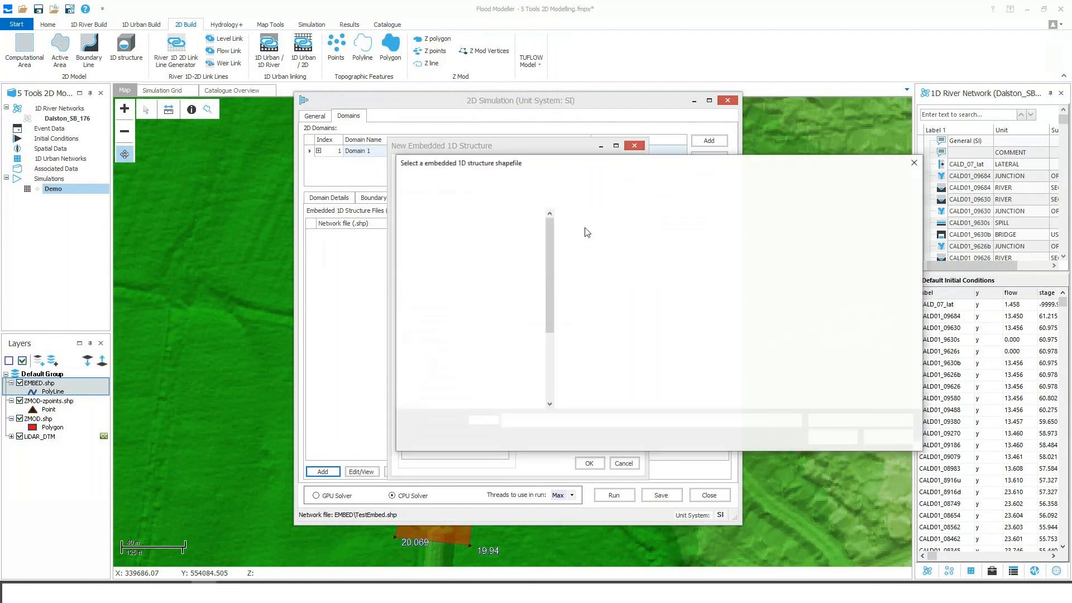
double_click(587, 267)
left_click(588, 244)
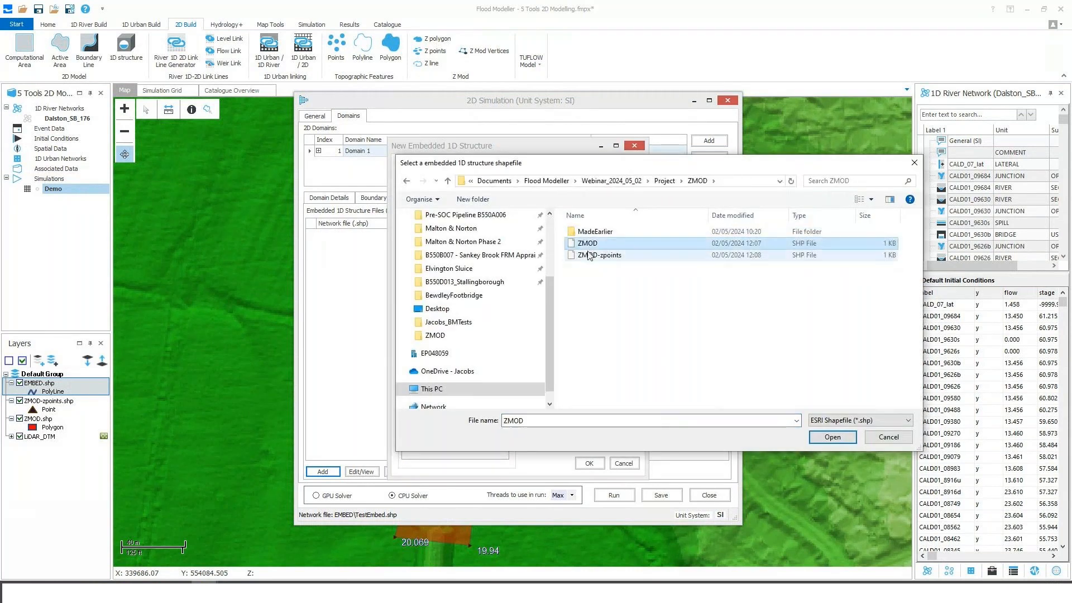
left_click(589, 255)
left_click(810, 434)
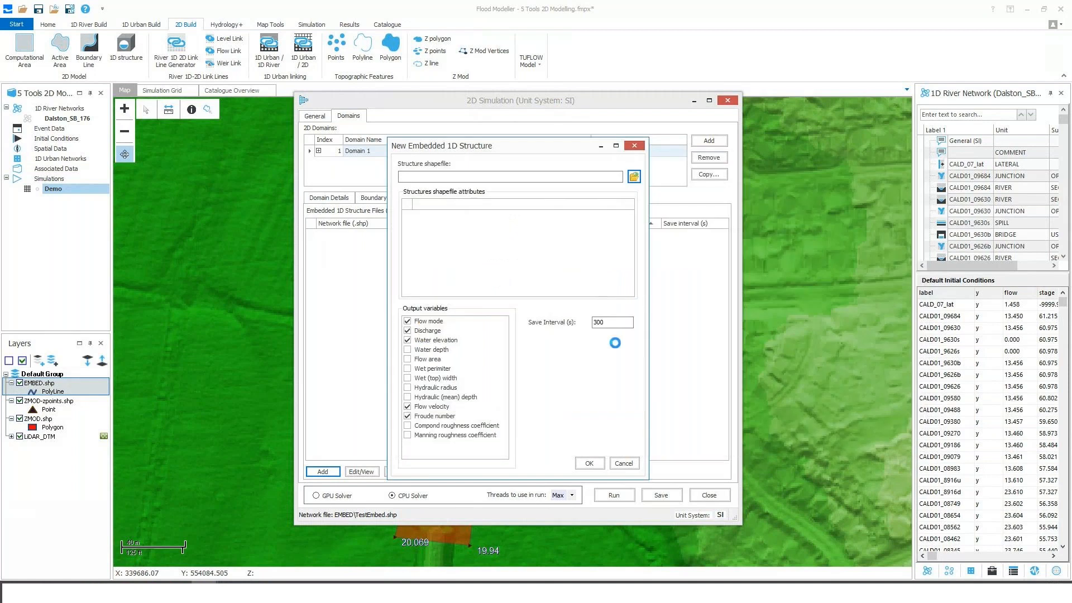
left_click(610, 337)
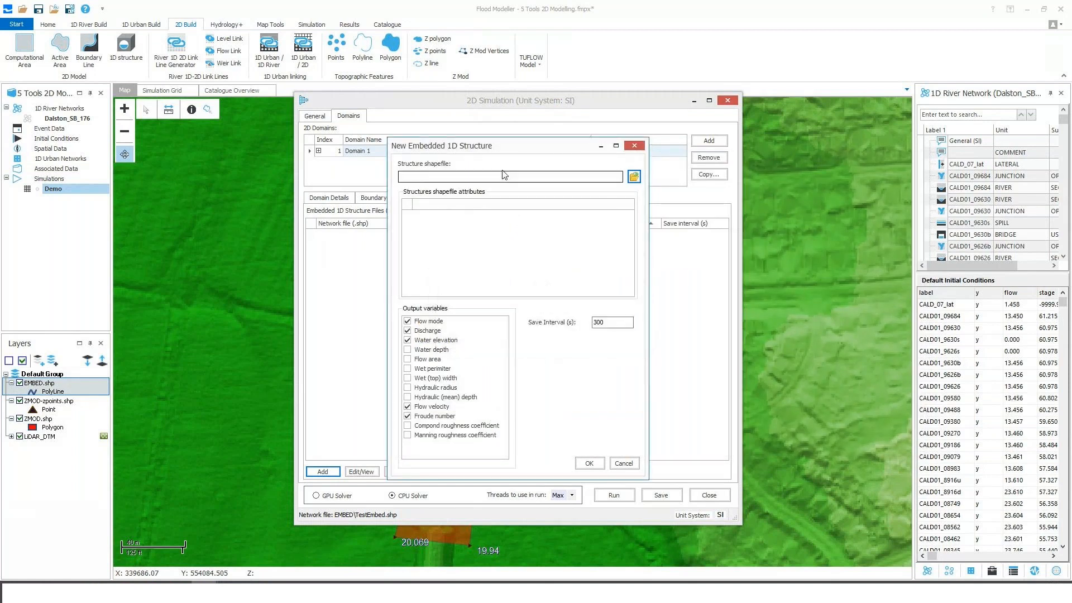
left_click(634, 146)
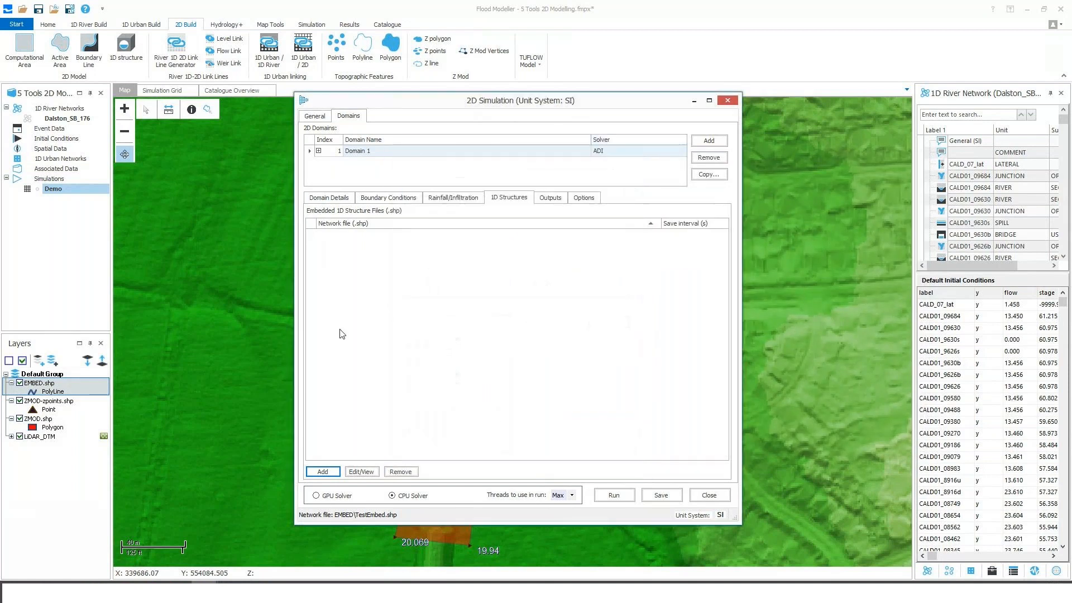
Step: Add EMBED.shp to Domain 1 as an embedded 1D structure file with a 300 s save interval
left_click(44, 403)
left_click_drag(43, 391, 380, 288)
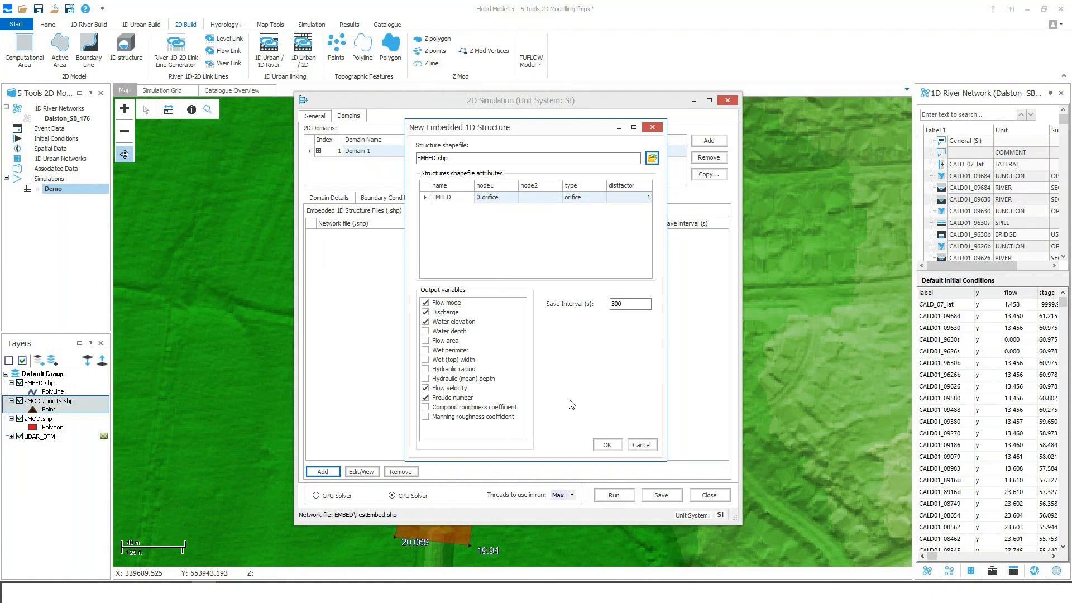
left_click(606, 445)
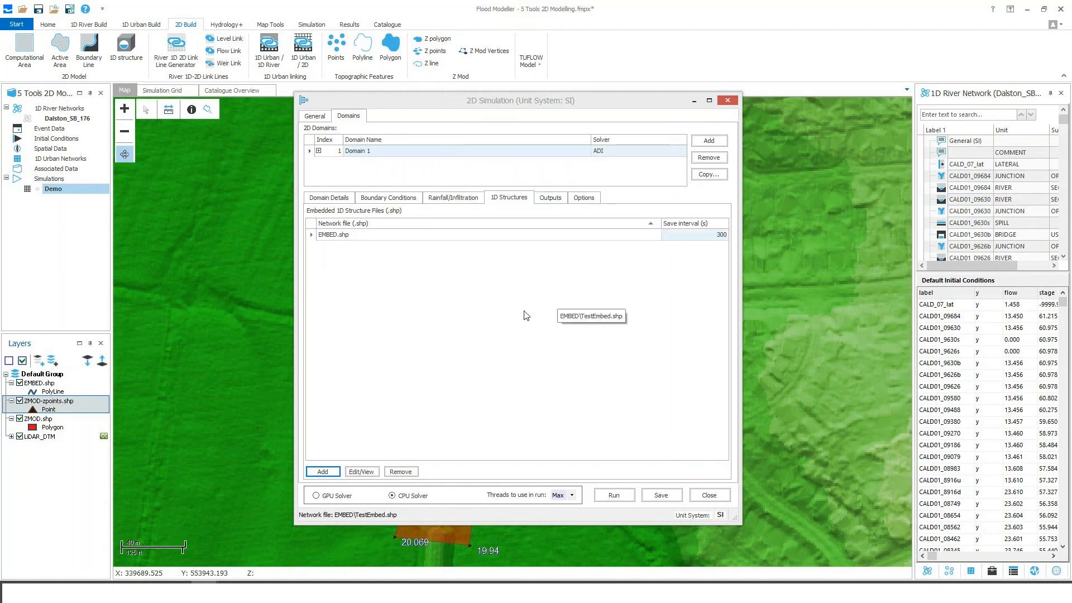
Step: Save the Demo 2D simulation, proceeding despite the invalid file paths
left_click(31, 418, "ctrl")
left_click(42, 405)
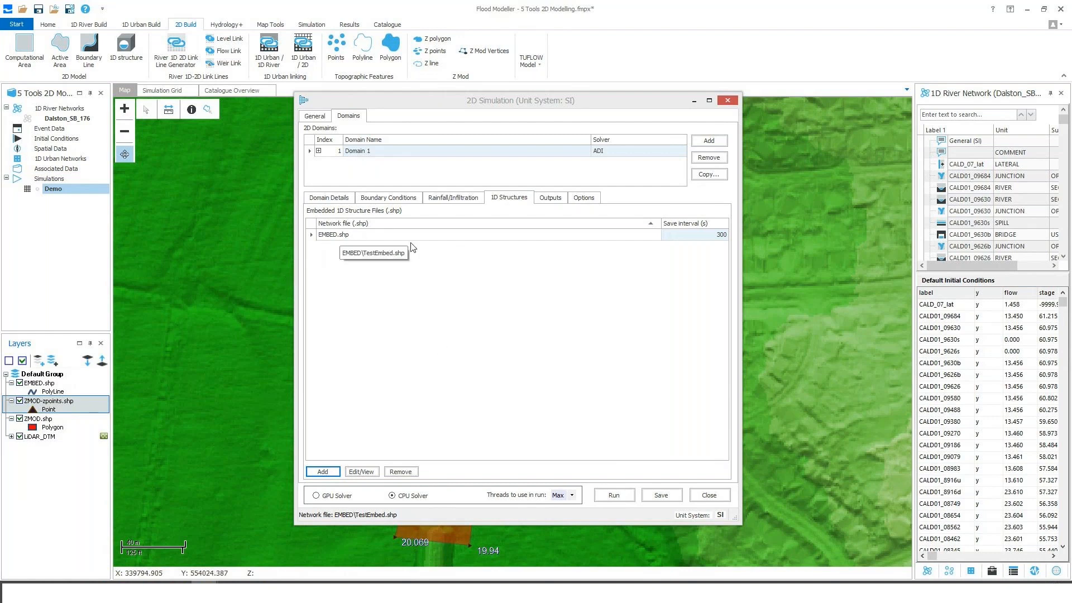
left_click(659, 495)
left_click(576, 337)
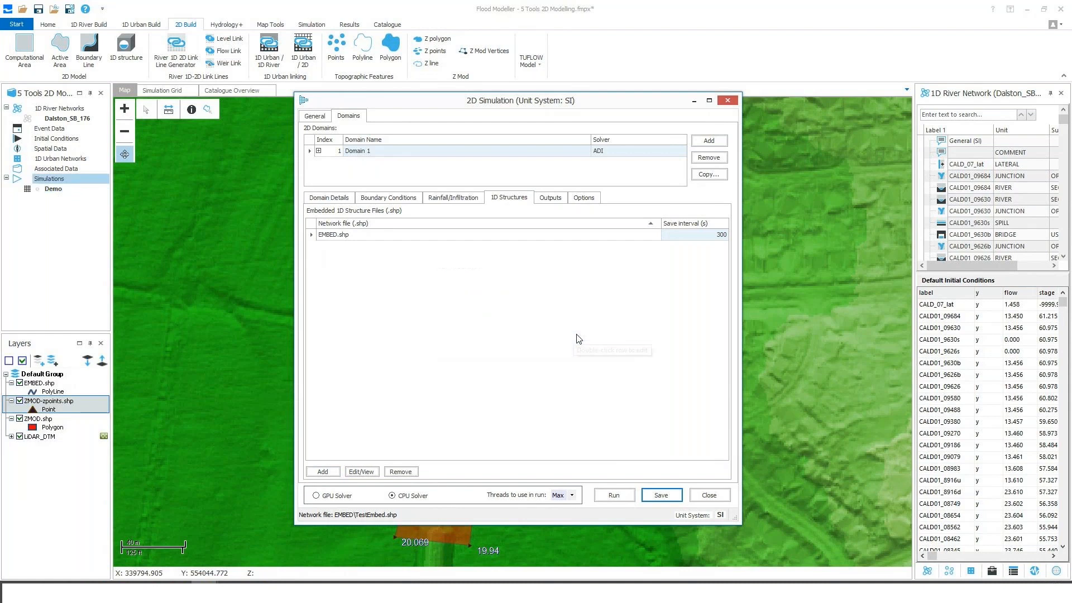
left_click(656, 496)
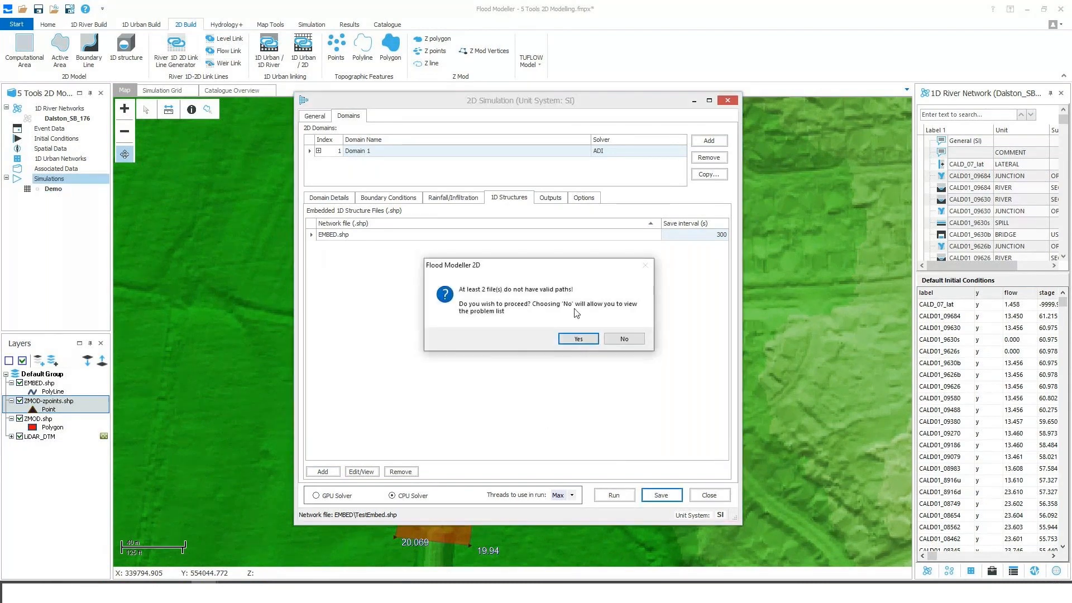
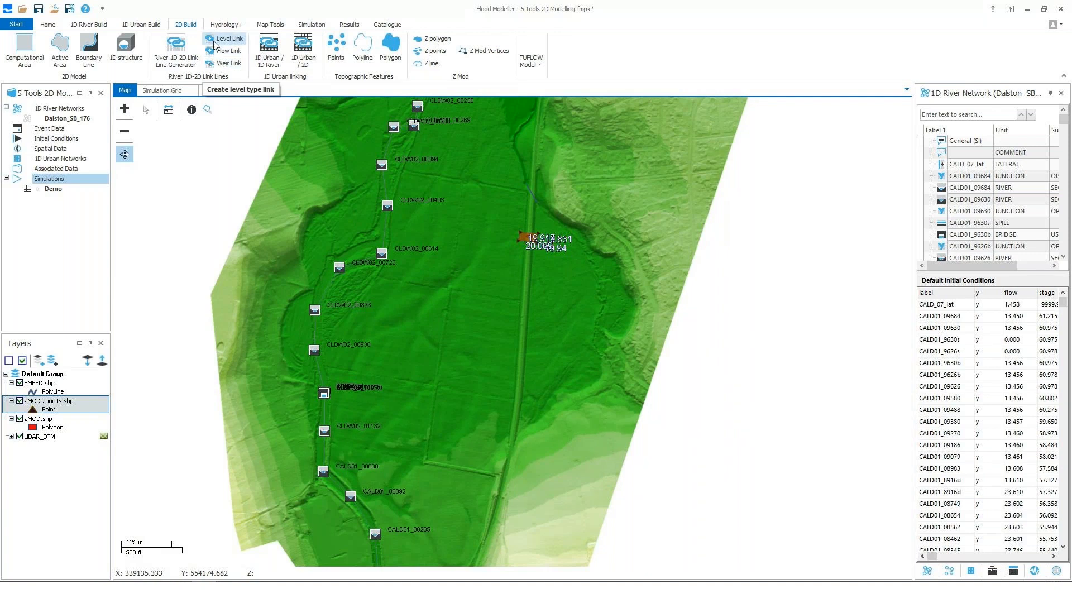
Step: Set up the river 1D-2D link line generator with active portion cross sections, right bank path and elevations imported from 1D sections
left_click(172, 49)
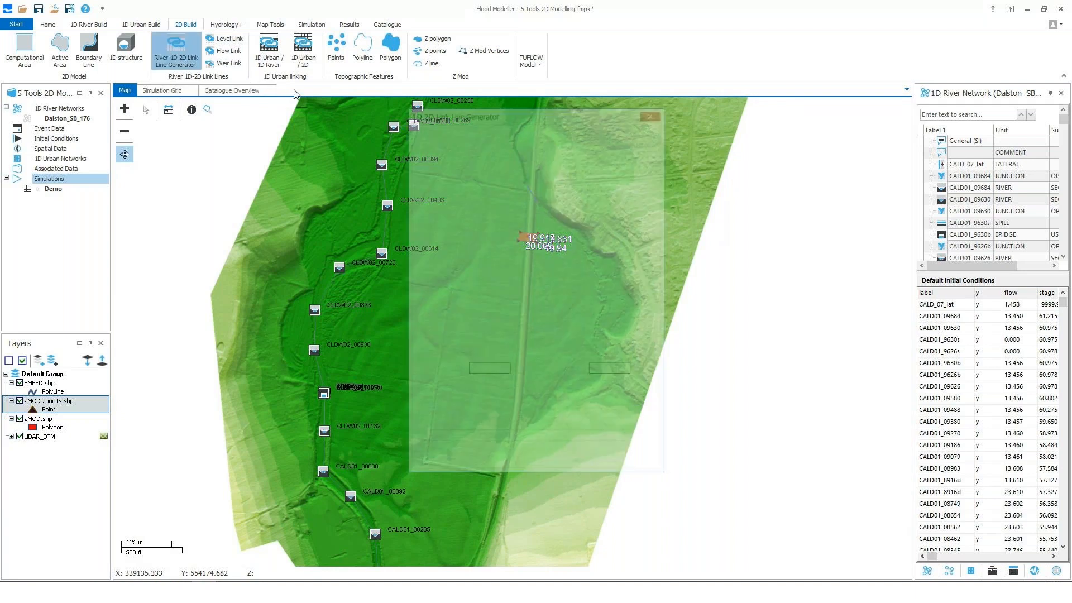
left_click_drag(486, 111, 584, 146)
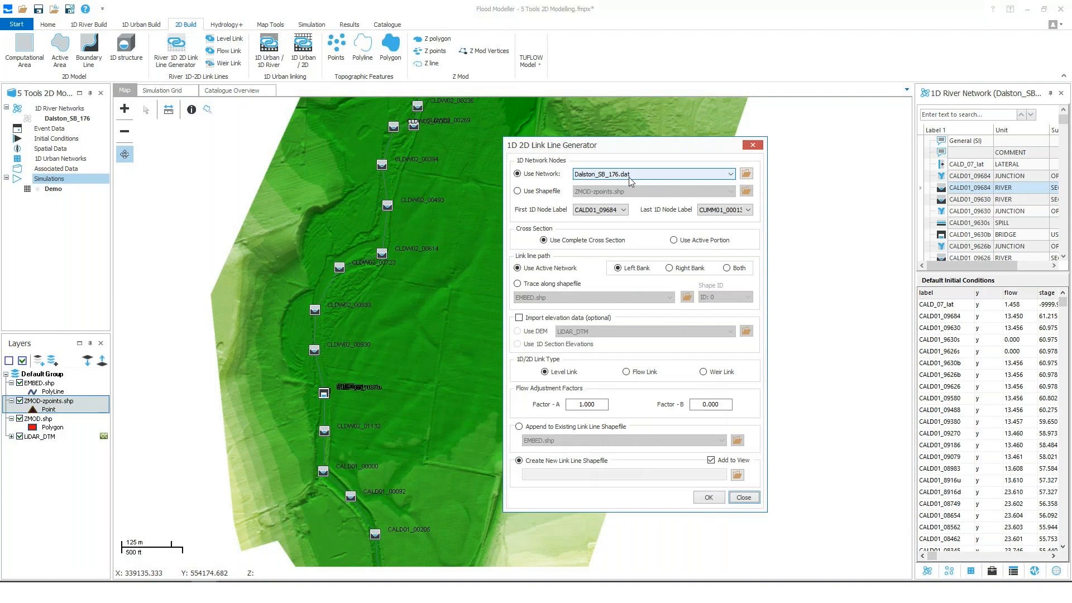
left_click(674, 240)
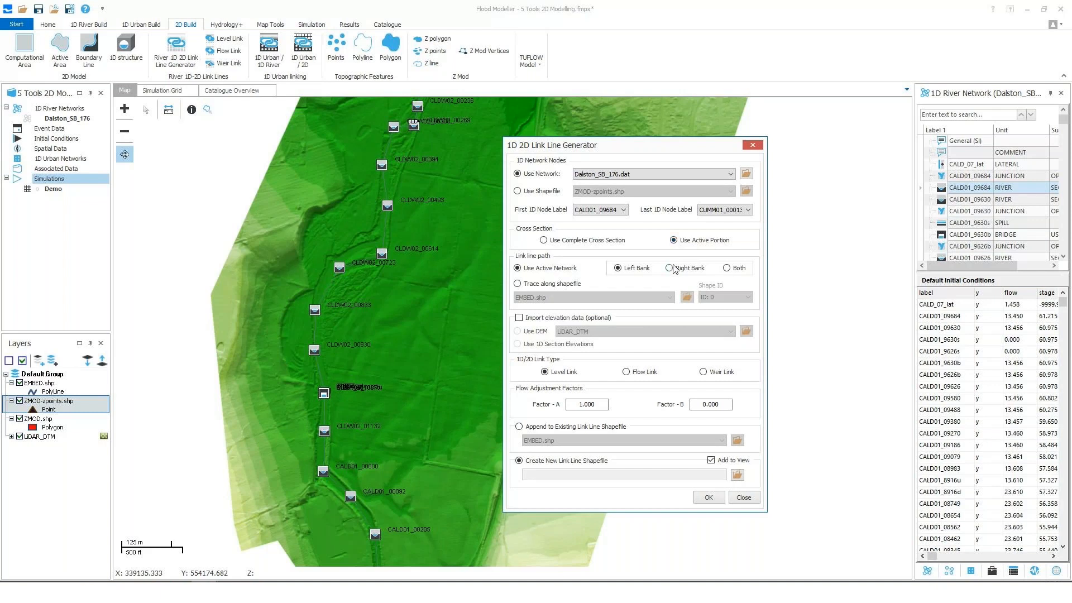
left_click(672, 269)
left_click(519, 318)
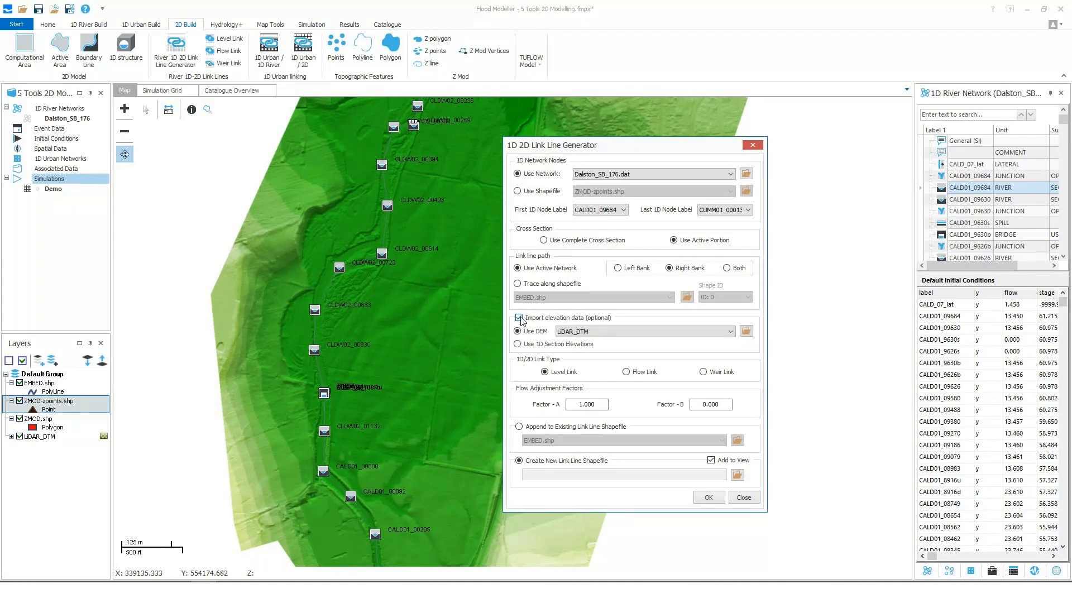
left_click(518, 345)
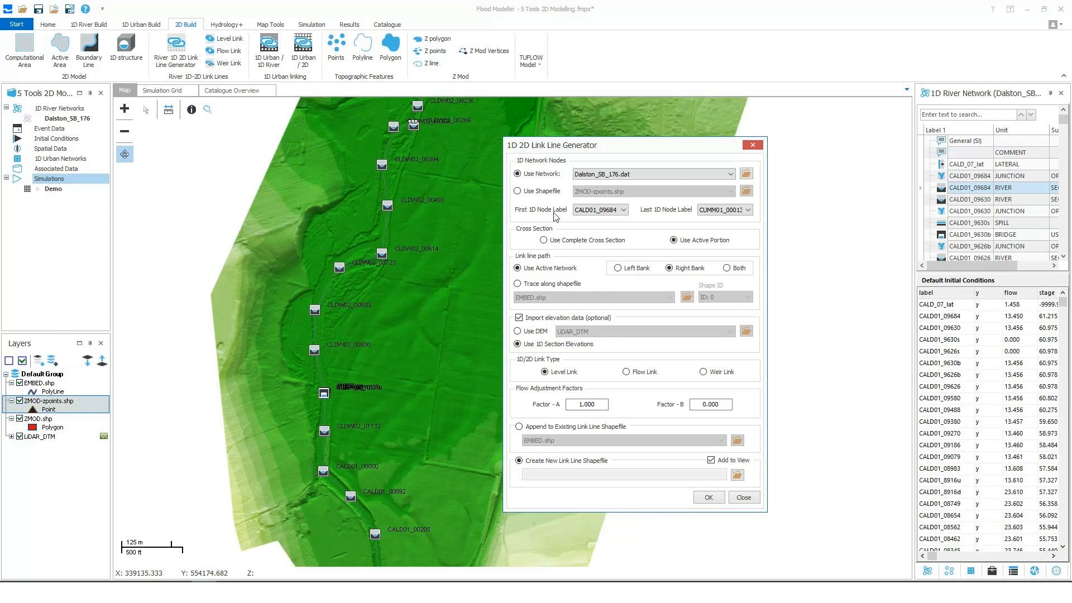
Step: Set the link line's first 1D node to CALD01_00092 and its last 1D node to CLDW02_00394
left_click(594, 210)
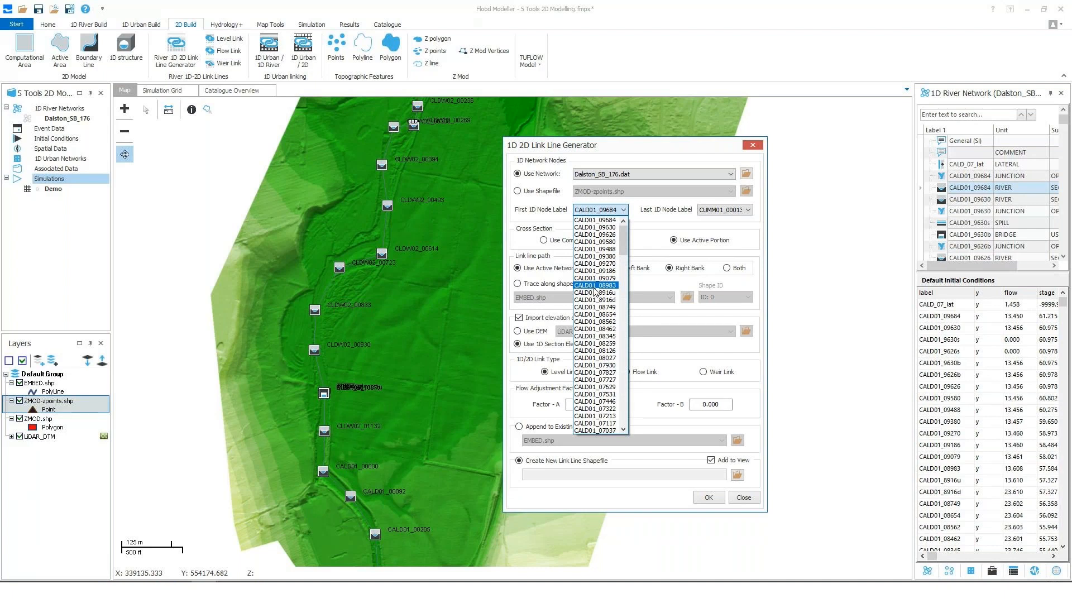
scroll(595, 292, "down", 7)
scroll(601, 329, "down", 10)
scroll(603, 339, "down", 13)
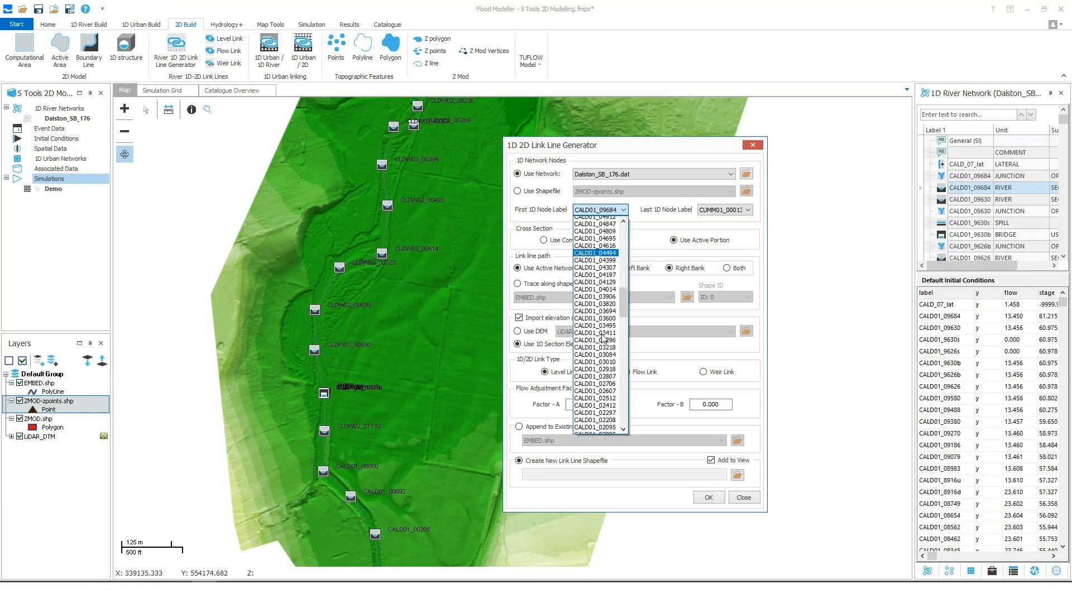
scroll(603, 339, "down", 4)
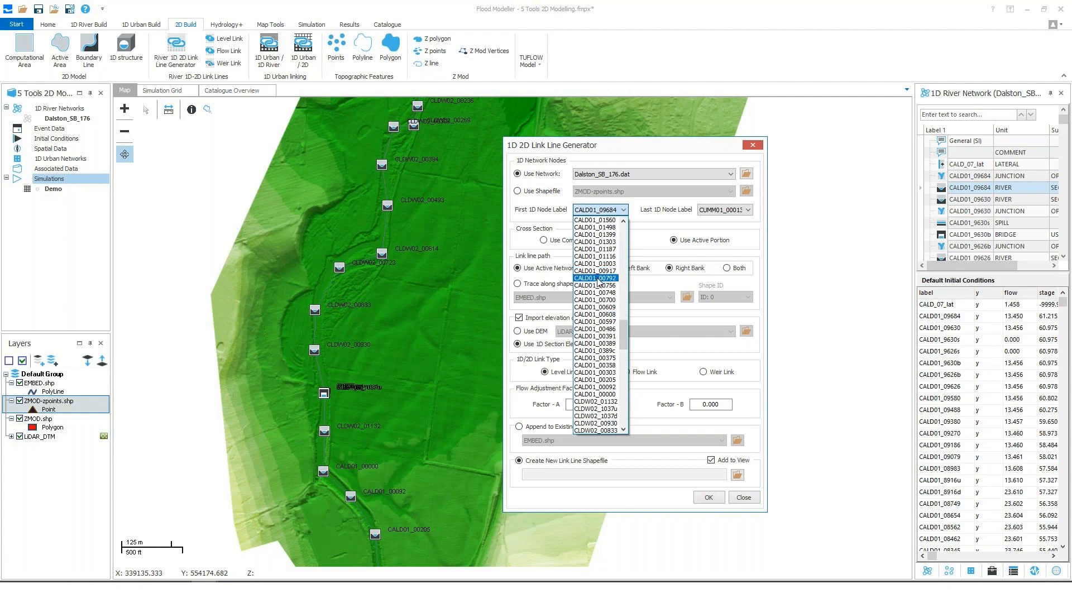
scroll(600, 319, "down", 1)
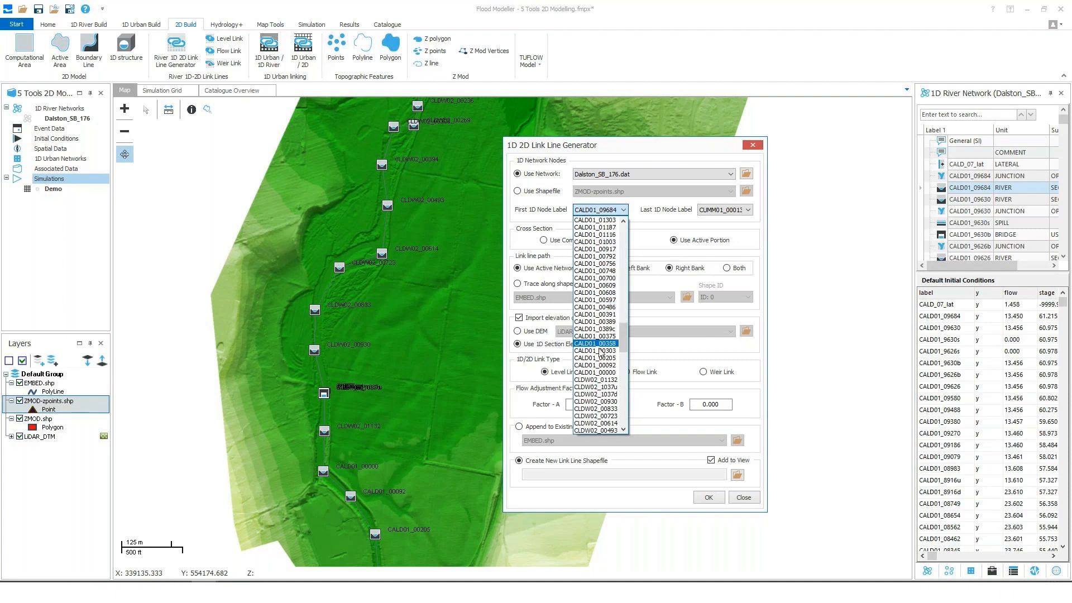
left_click(594, 377)
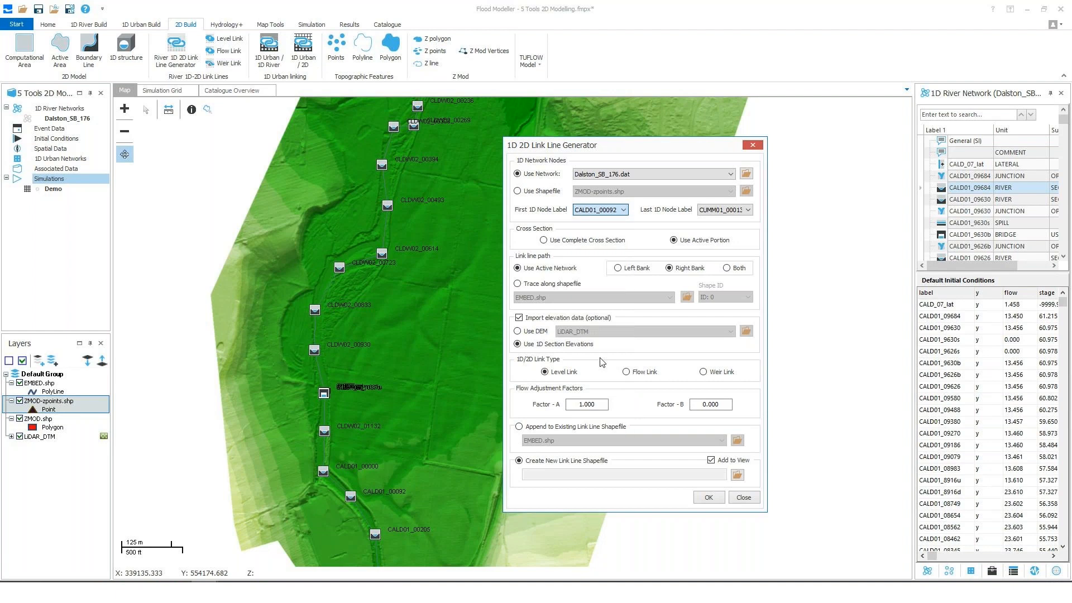
left_click(712, 211)
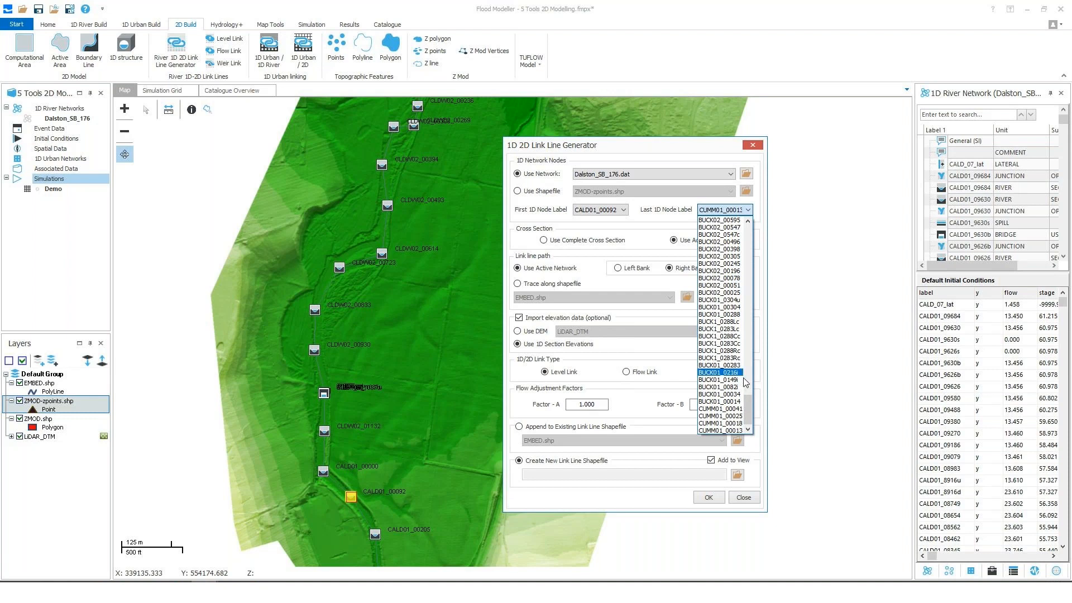
left_click_drag(750, 404, 757, 349)
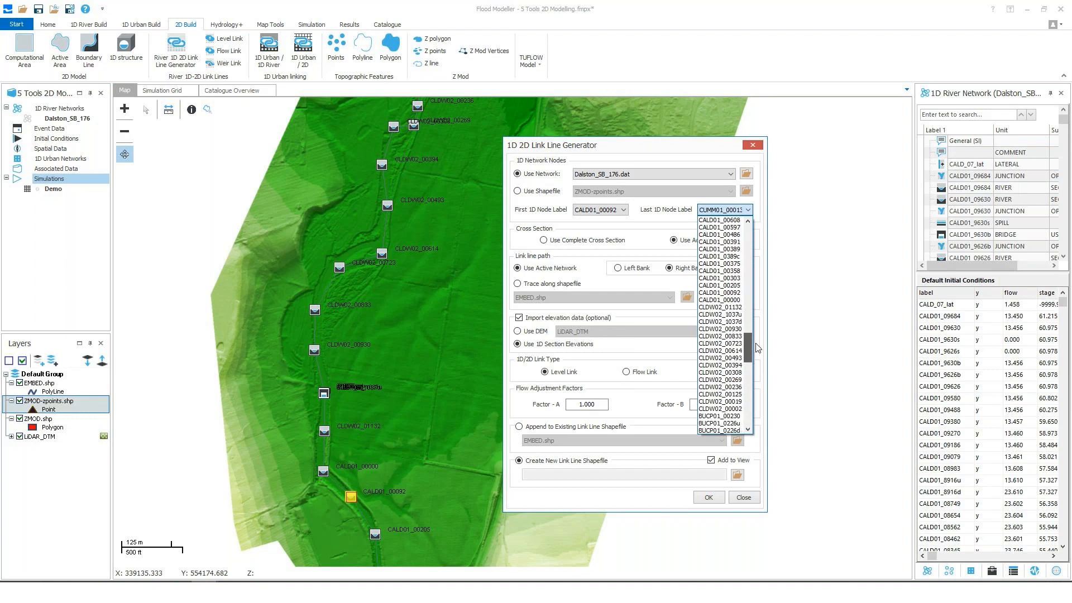
left_click(723, 365)
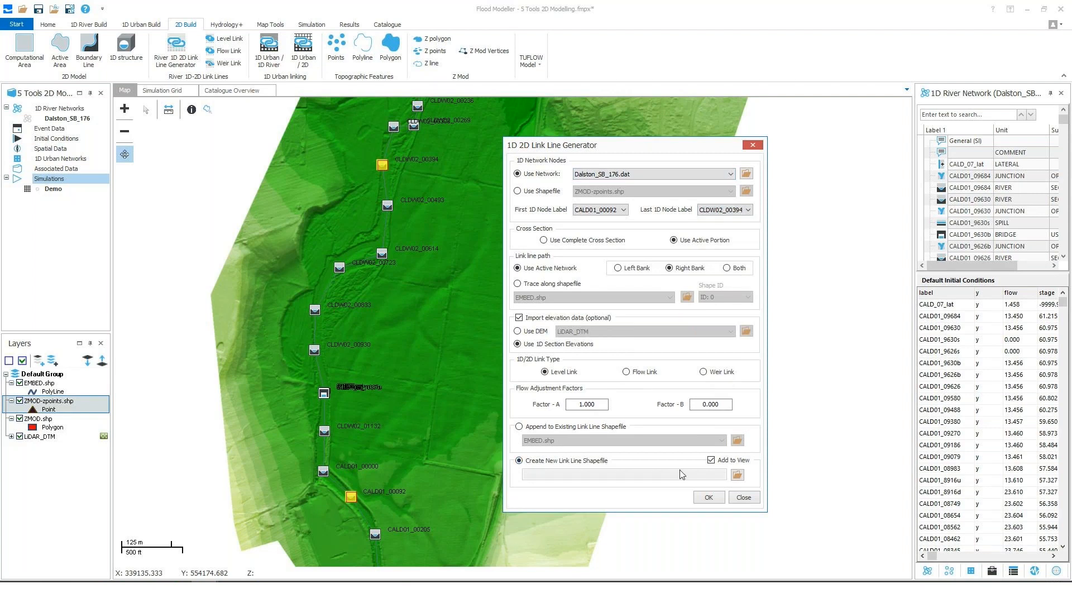
Step: Specify a new link line shapefile named LINKLINE in the project's LINKLINE folder as the output
left_click(737, 474)
scroll(559, 302, "down", 3)
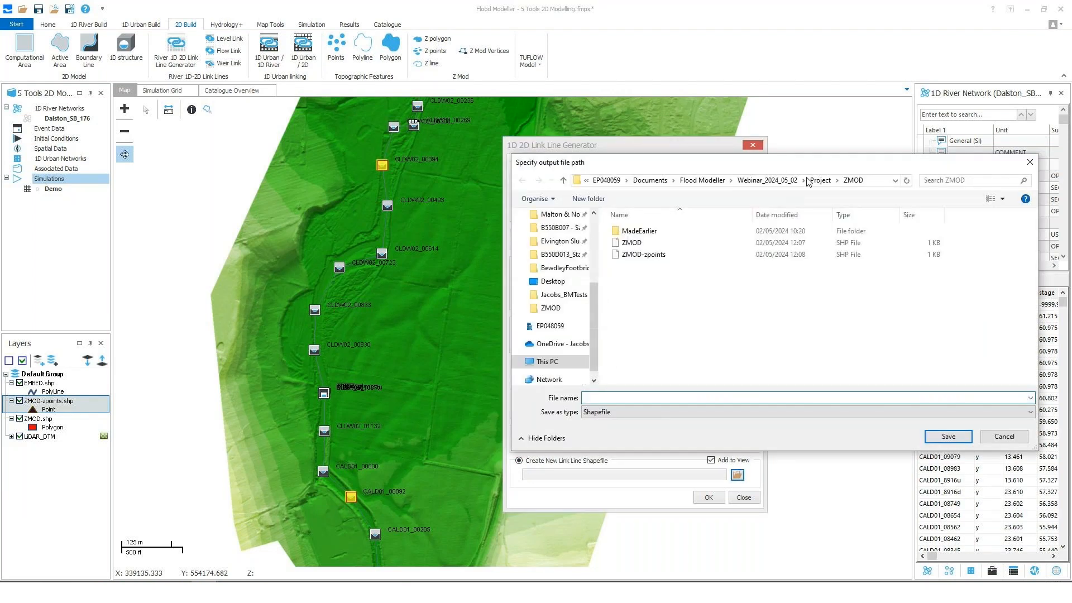
left_click(820, 180)
left_click(646, 257)
double_click(646, 260)
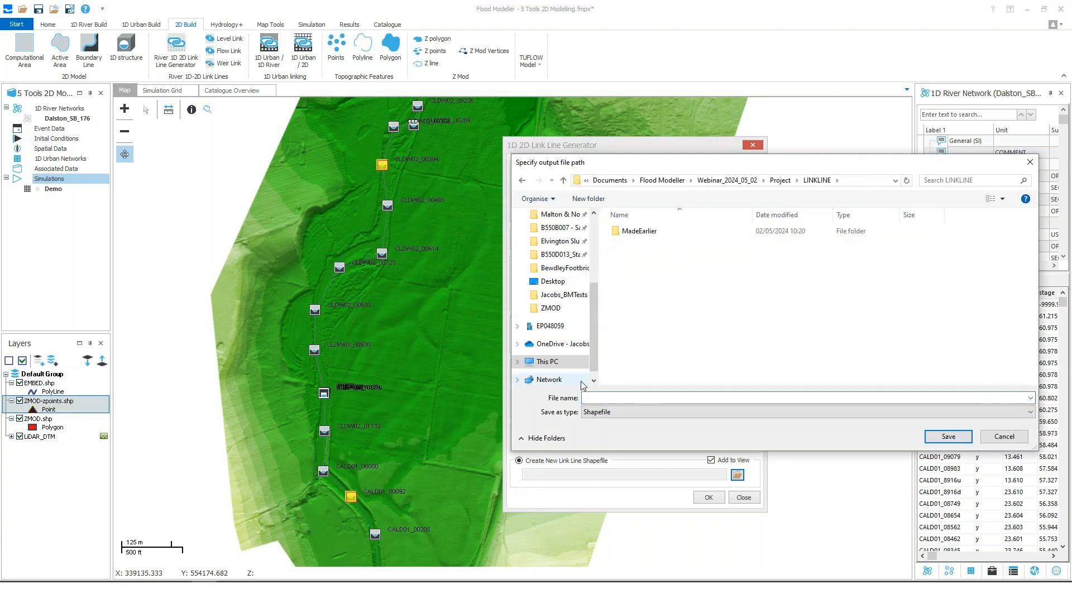
left_click(585, 398)
type("LINKLINE")
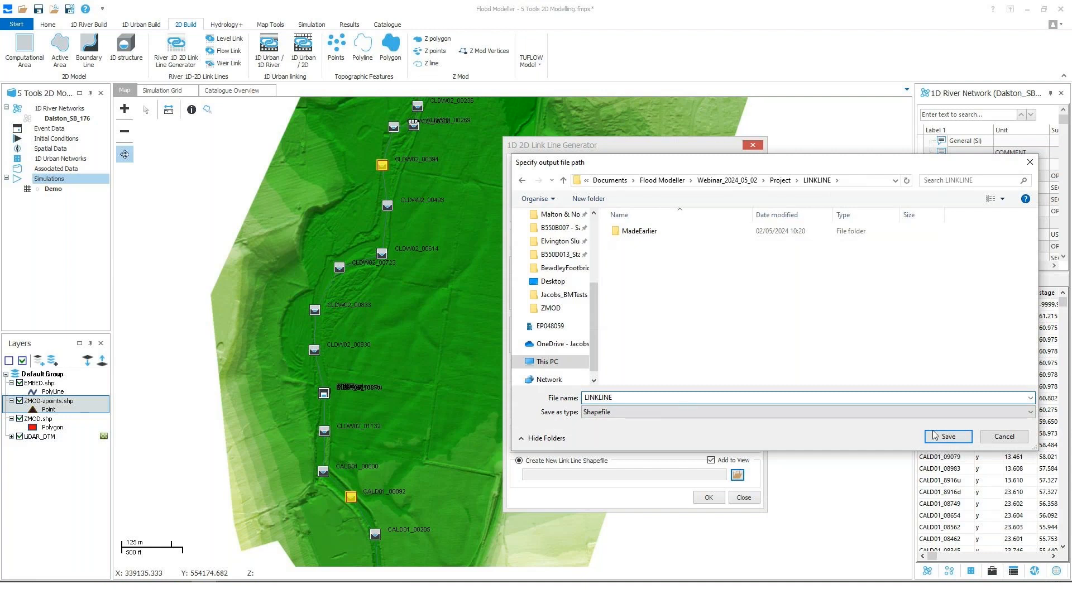
left_click(938, 439)
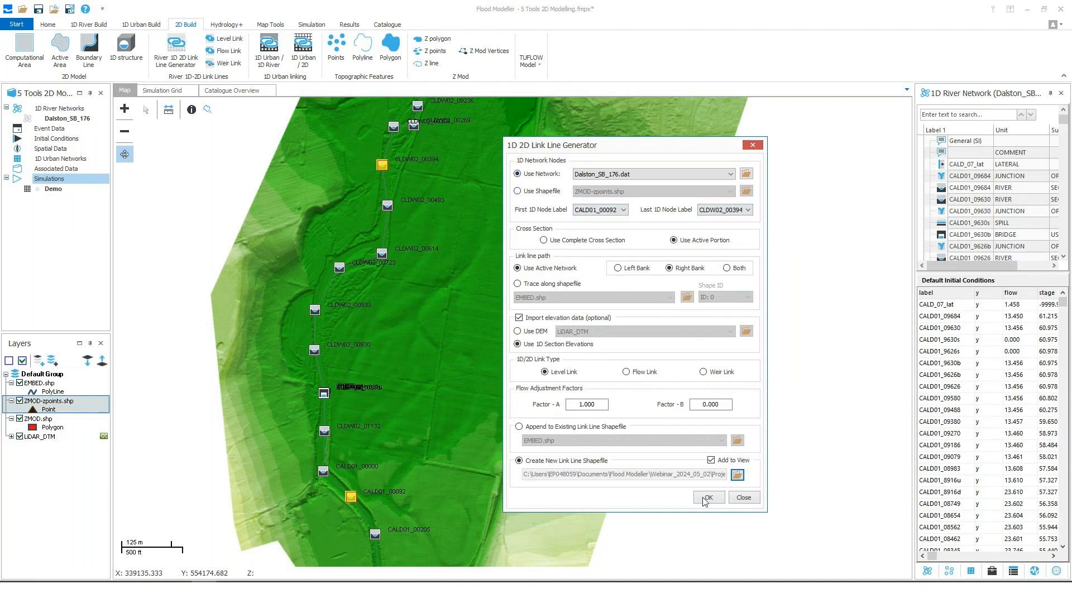
left_click(531, 290)
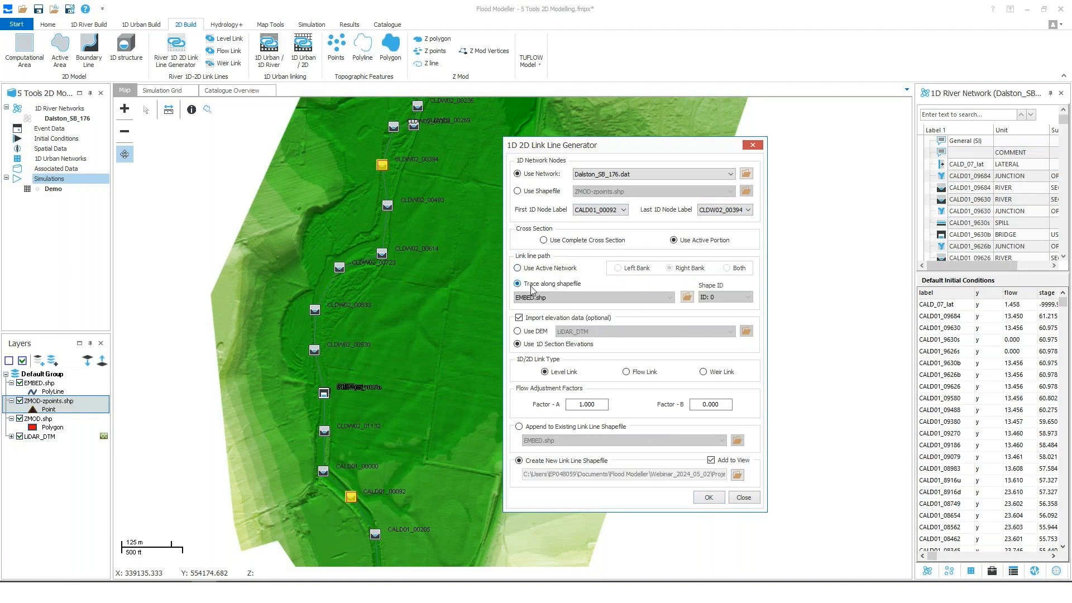
left_click(552, 298)
left_click(536, 307)
left_click(525, 271)
Step: Generate the right-bank level link line along the active network and close the generator
left_click(707, 497)
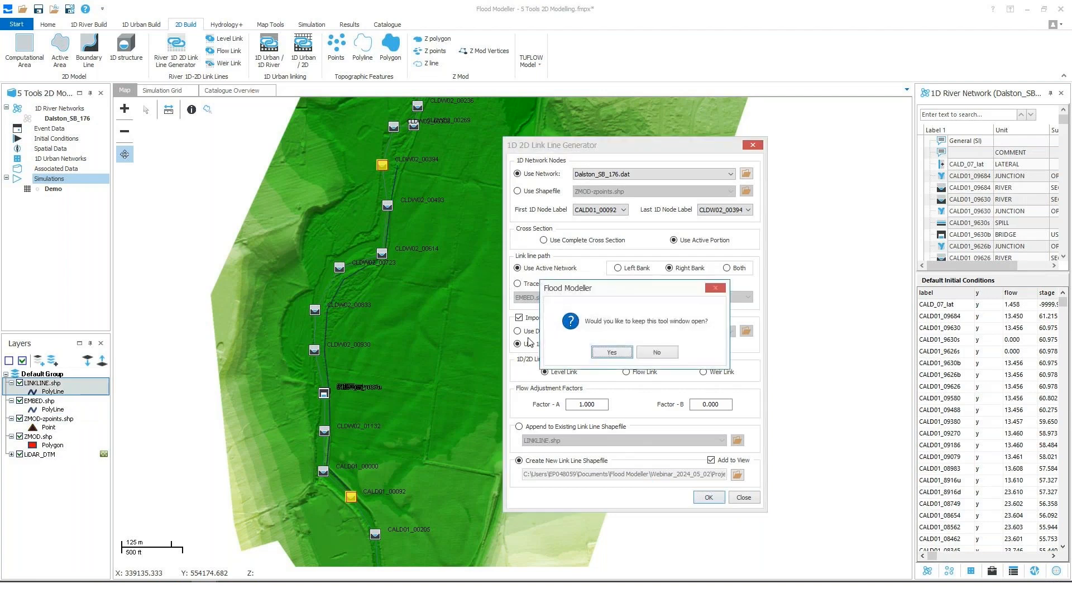
left_click(657, 353)
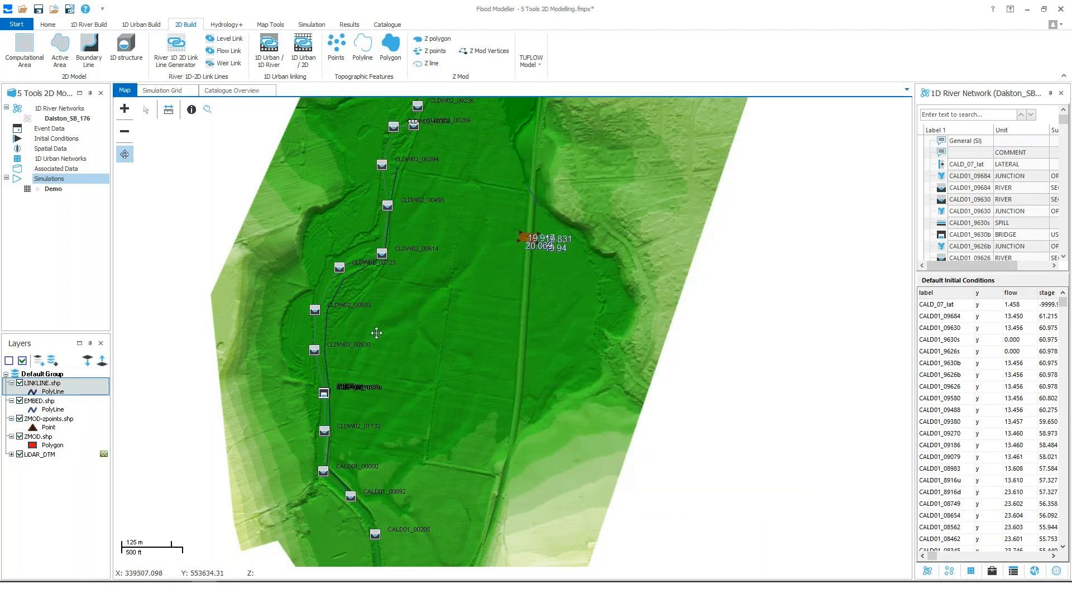
Step: Add the Dalston_SB_176 network's cross sections to the map, displaying only their active areas
left_click_drag(386, 332, 437, 323)
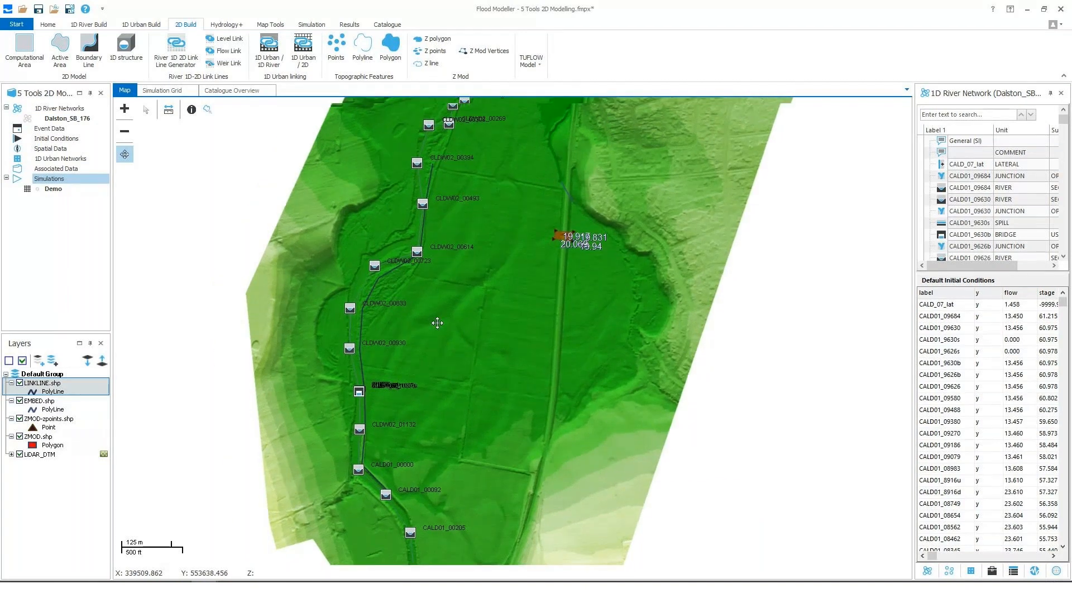
scroll(437, 323, "up", 2)
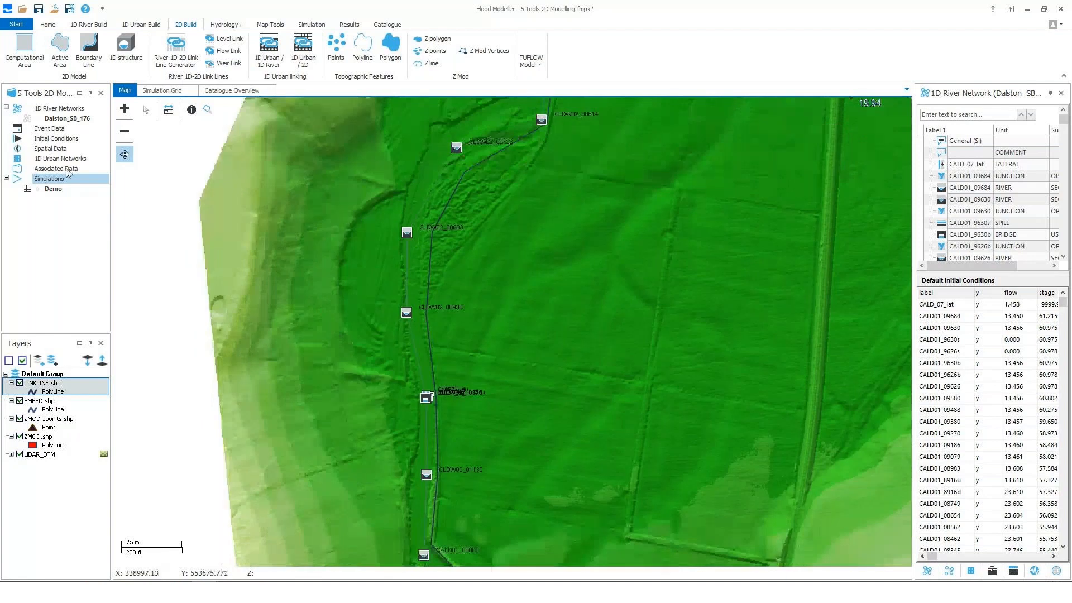
left_click_drag(84, 118, 307, 200)
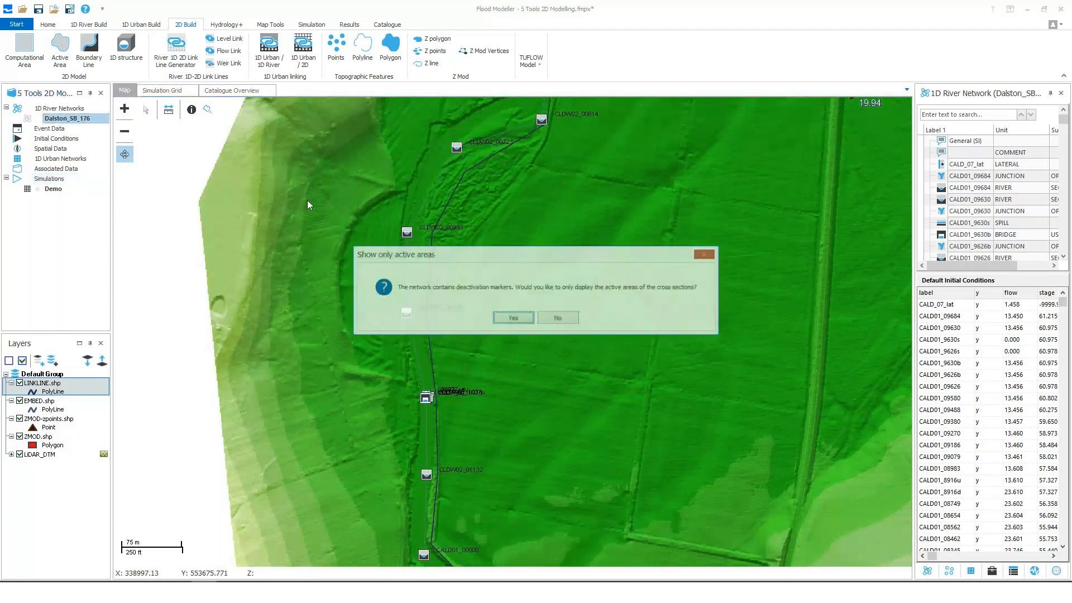
left_click(522, 323)
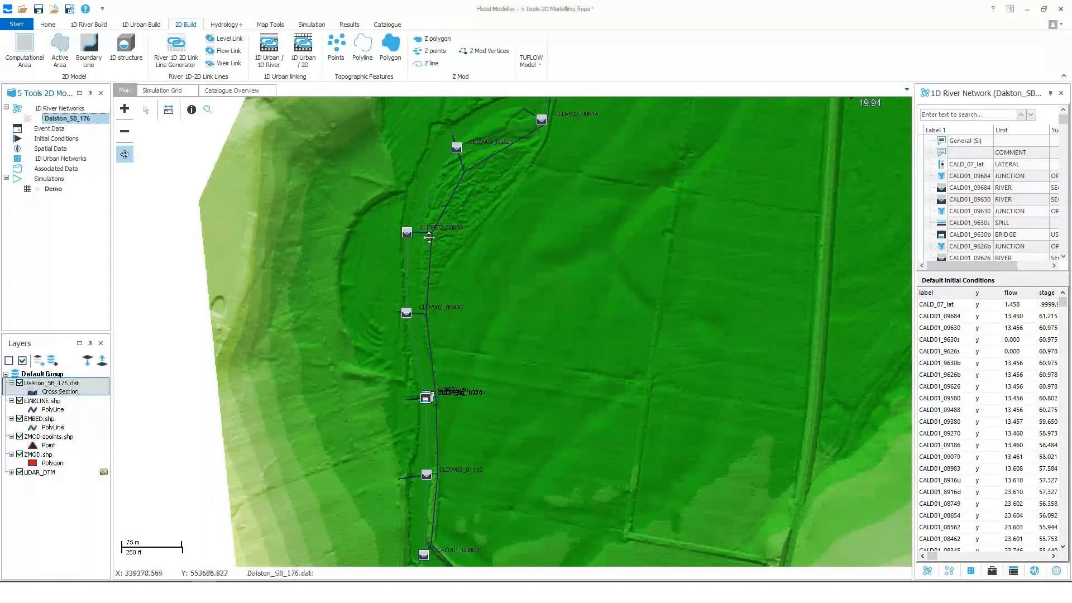
Step: Examine how the link line follows the right-bank ends of the cross sections and the bank crest along the linked reach
scroll(438, 210, "up", 2)
left_click_drag(502, 137, 450, 282)
left_click_drag(495, 198, 424, 300)
scroll(479, 249, "down", 2)
scroll(406, 320, "down", 2)
left_click_drag(415, 435, 421, 204)
scroll(408, 299, "up", 2)
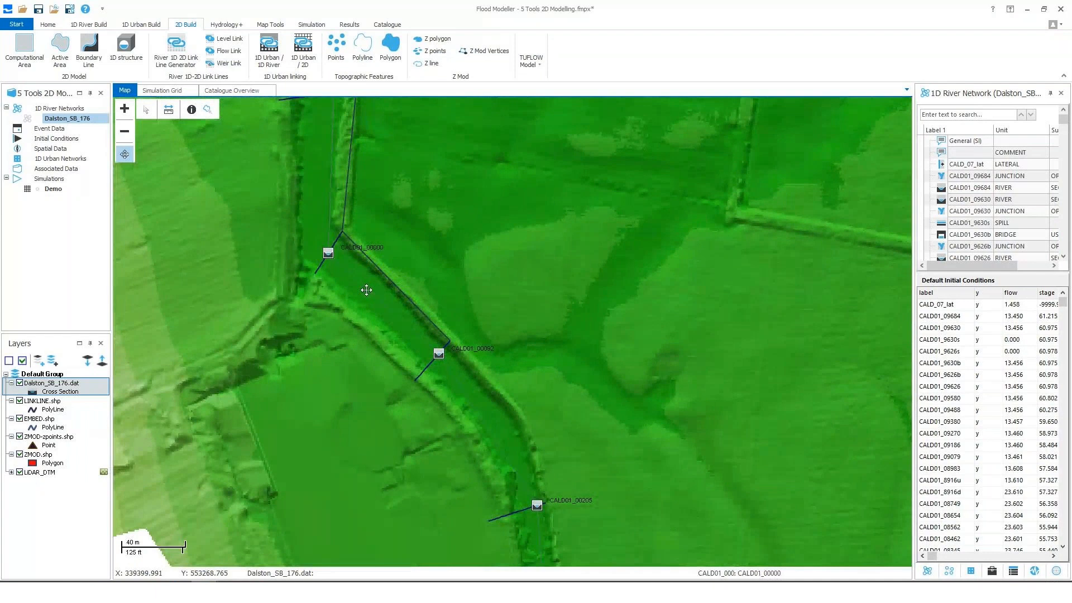
left_click_drag(367, 291, 405, 414)
left_click_drag(392, 221, 383, 339)
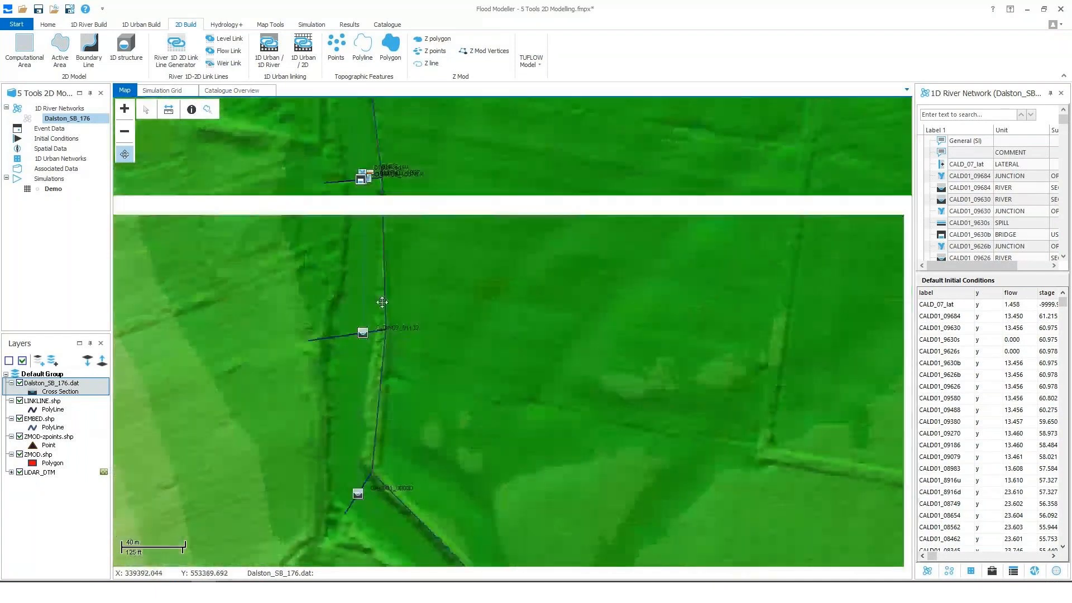
left_click_drag(382, 302, 385, 387)
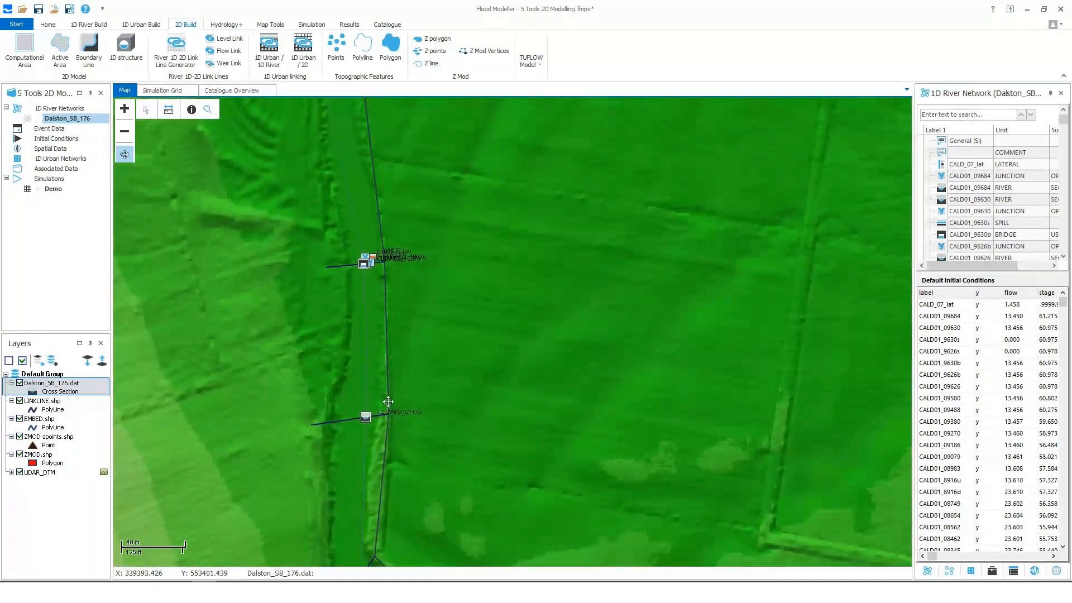
left_click_drag(374, 286, 383, 378)
left_click_drag(376, 249, 402, 379)
left_click_drag(416, 264, 353, 452)
scroll(353, 452, "down", 1)
left_click_drag(477, 239, 466, 310)
scroll(462, 253, "up", 2)
left_click_drag(460, 180, 476, 132)
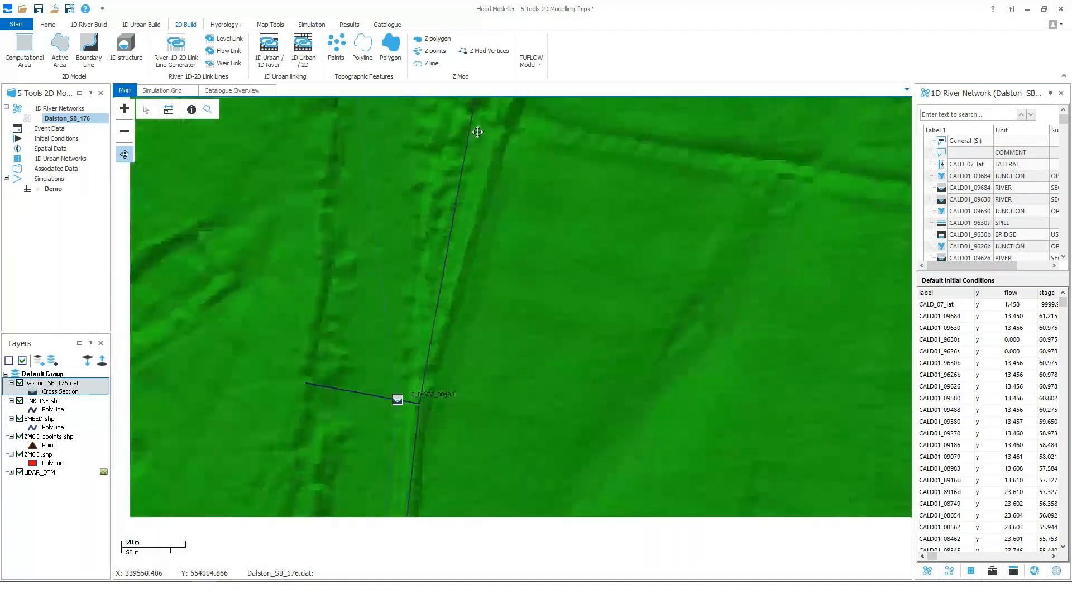
scroll(469, 138, "down", 1)
Step: Start editing the LINKLINE.shp layer
left_click(62, 406)
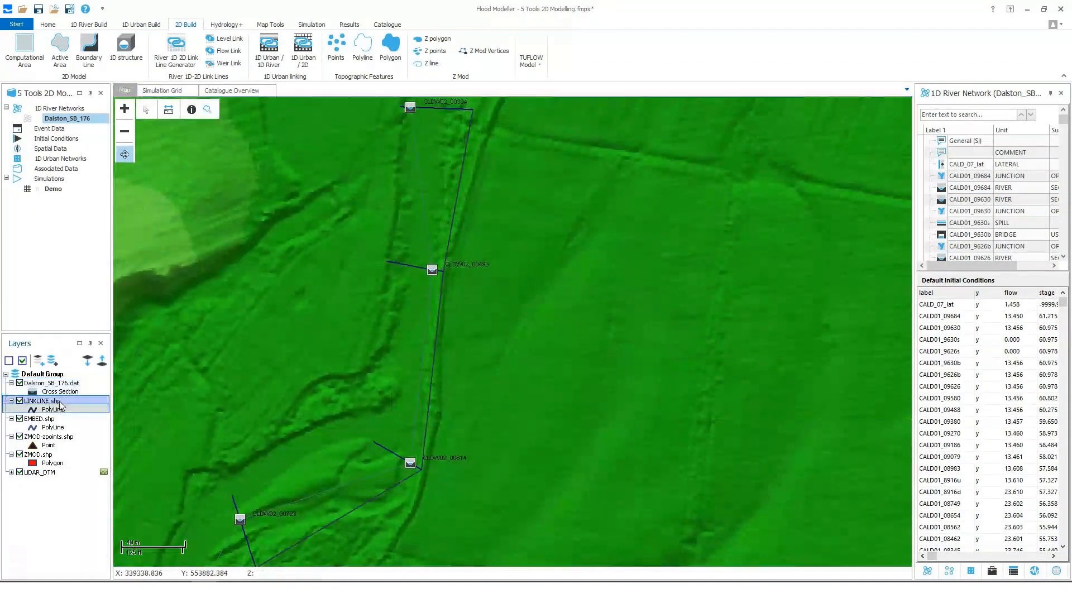
right_click(56, 403)
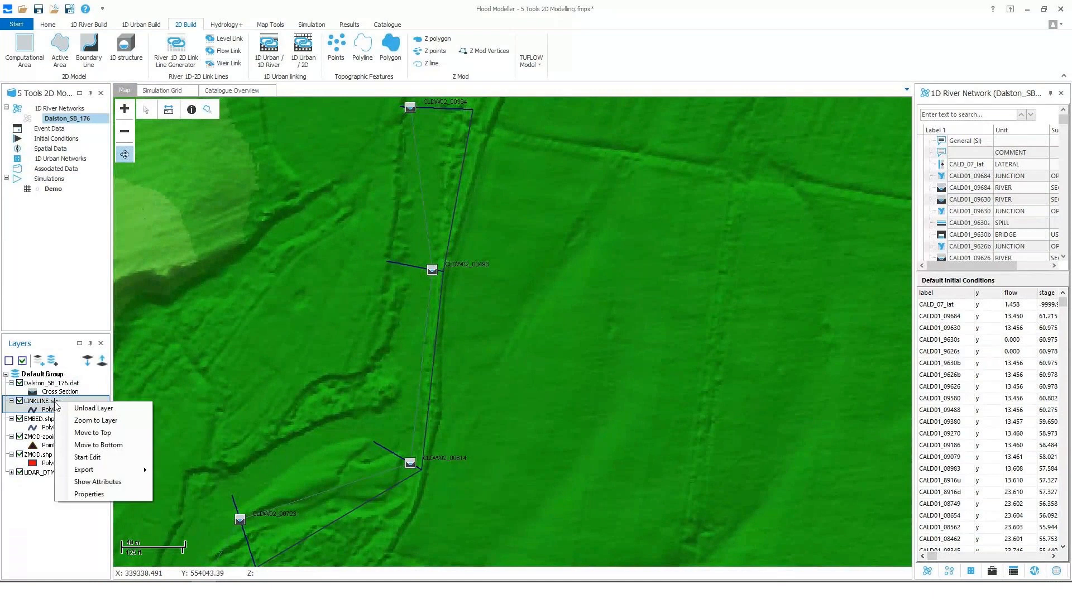
left_click(87, 457)
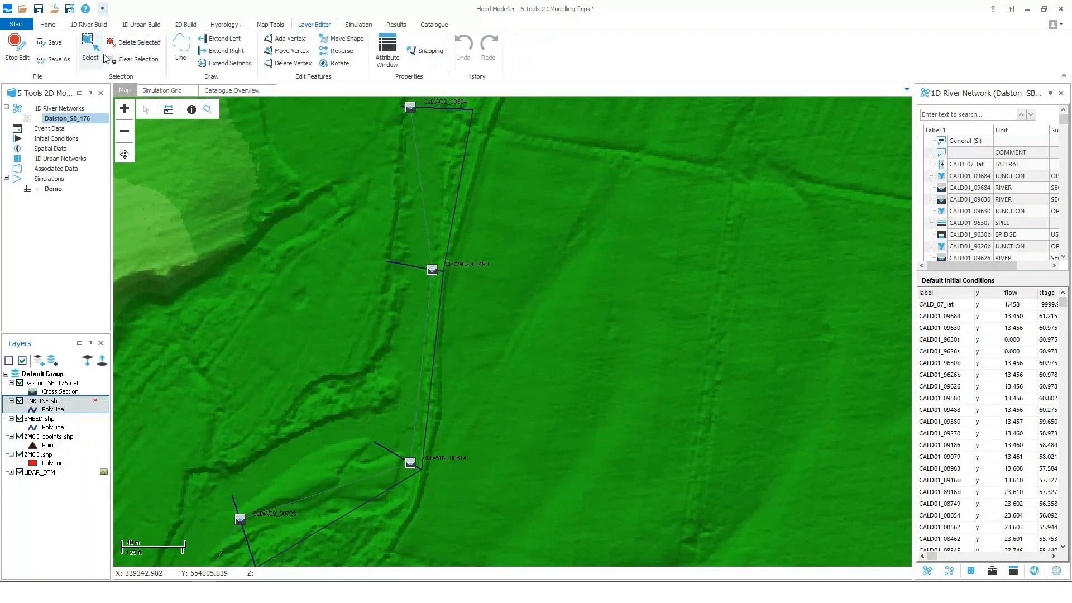
Step: Add a vertex to the link line between CLDW02_00493 and CLDW02_00614 and move it onto the right bank
left_click(281, 44)
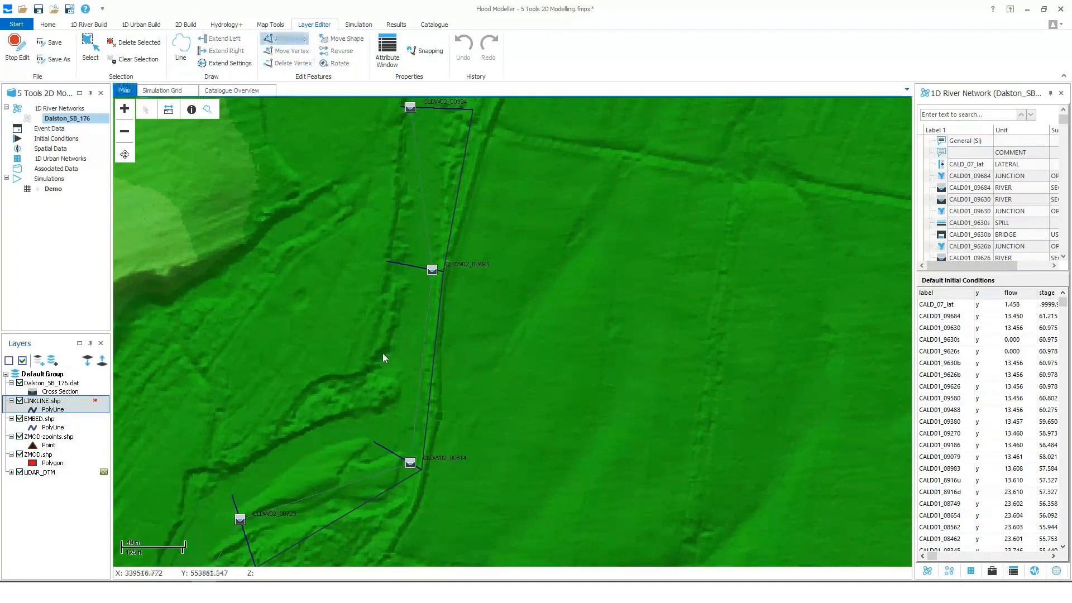
left_click(457, 415)
left_click(285, 38)
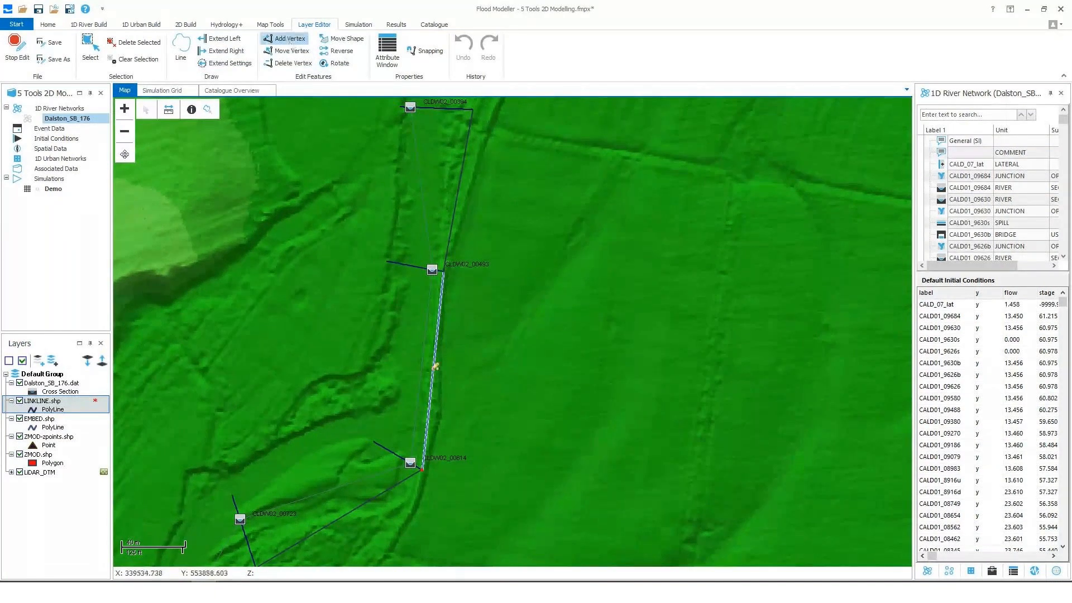
left_click(436, 367)
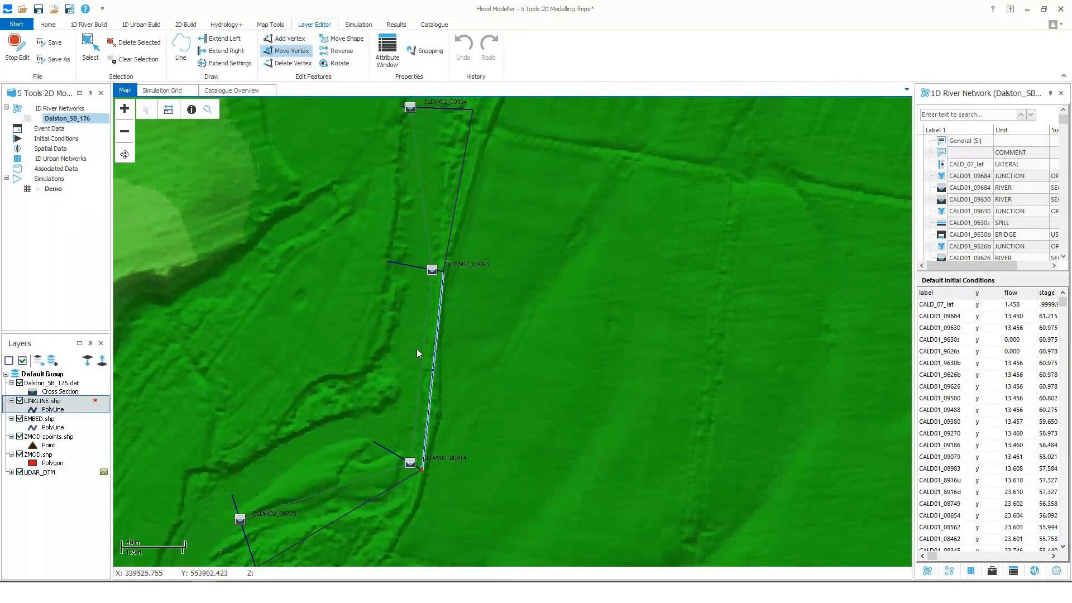
left_click(436, 414)
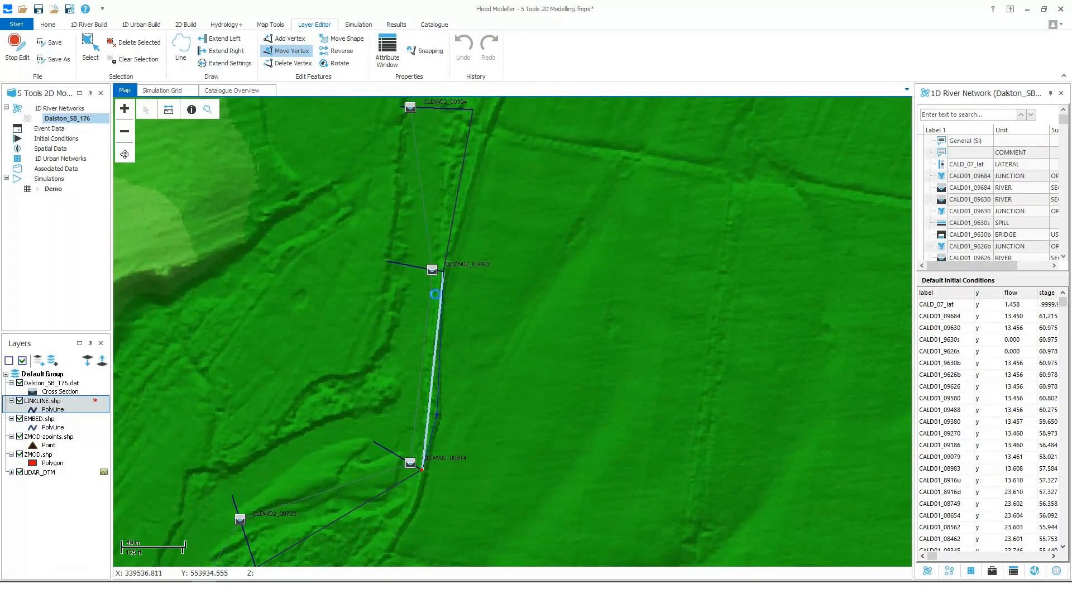
Step: Examine the link line along the CLDW02 reach and the extent of the wider 1D network over the LiDAR terrain
scroll(435, 294, "down", 2)
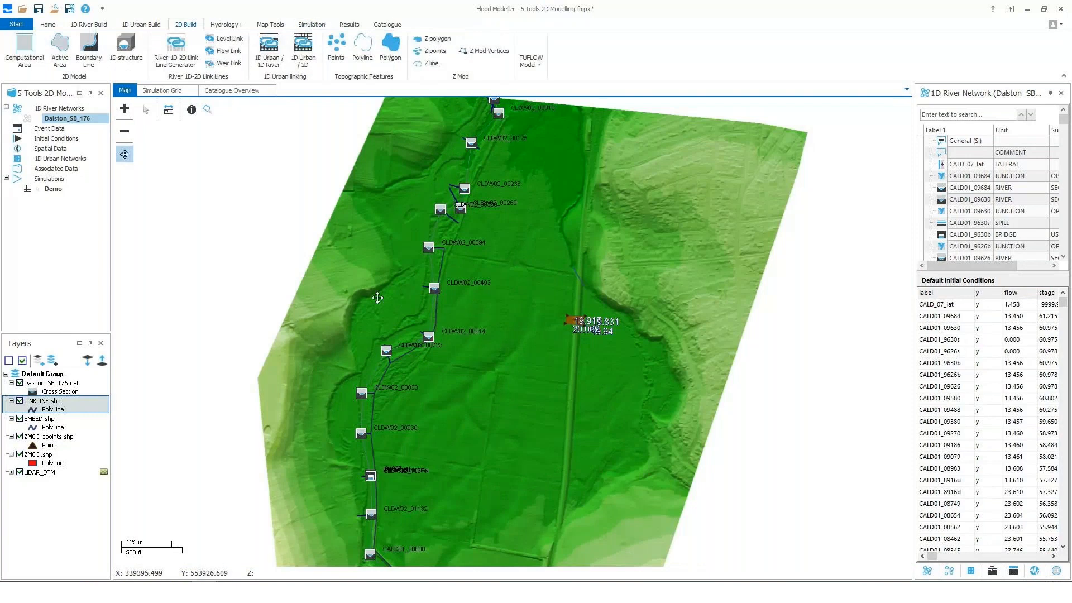
left_click_drag(376, 299, 387, 224)
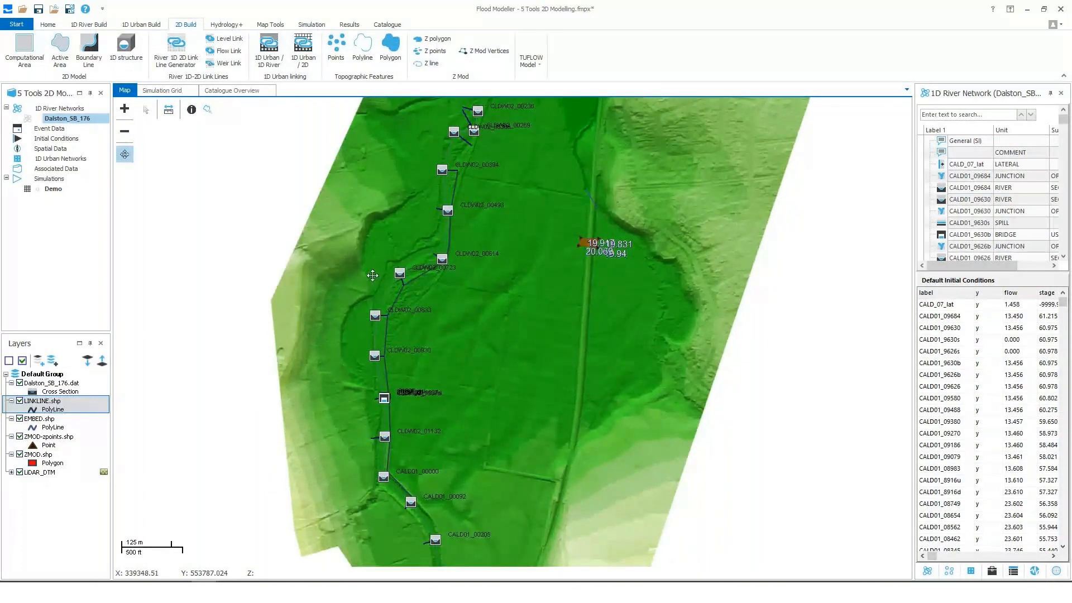
scroll(372, 275, "down", 3)
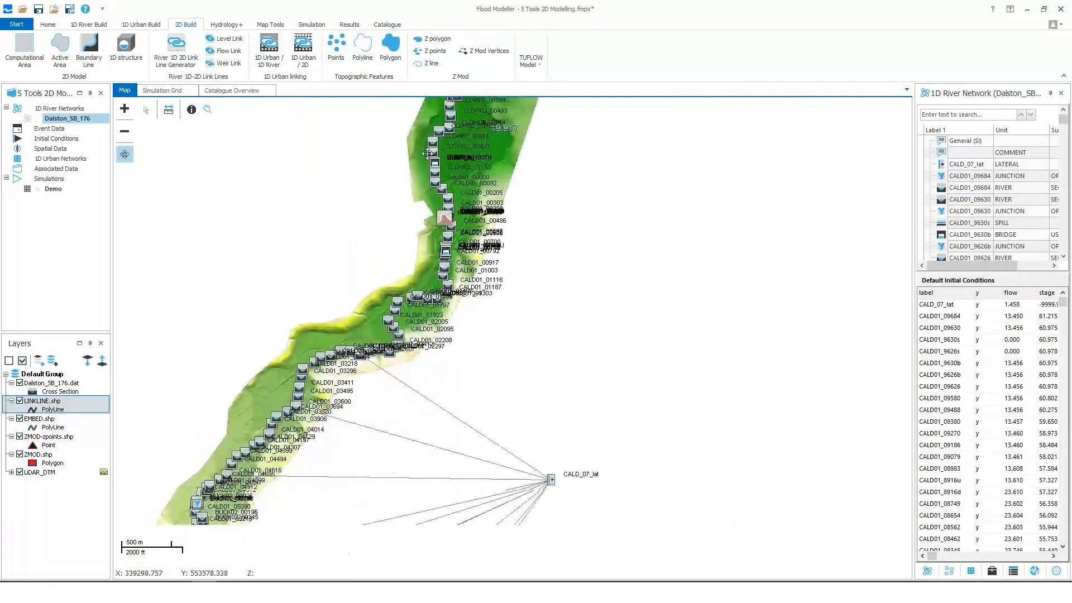
scroll(452, 318, "up", 3)
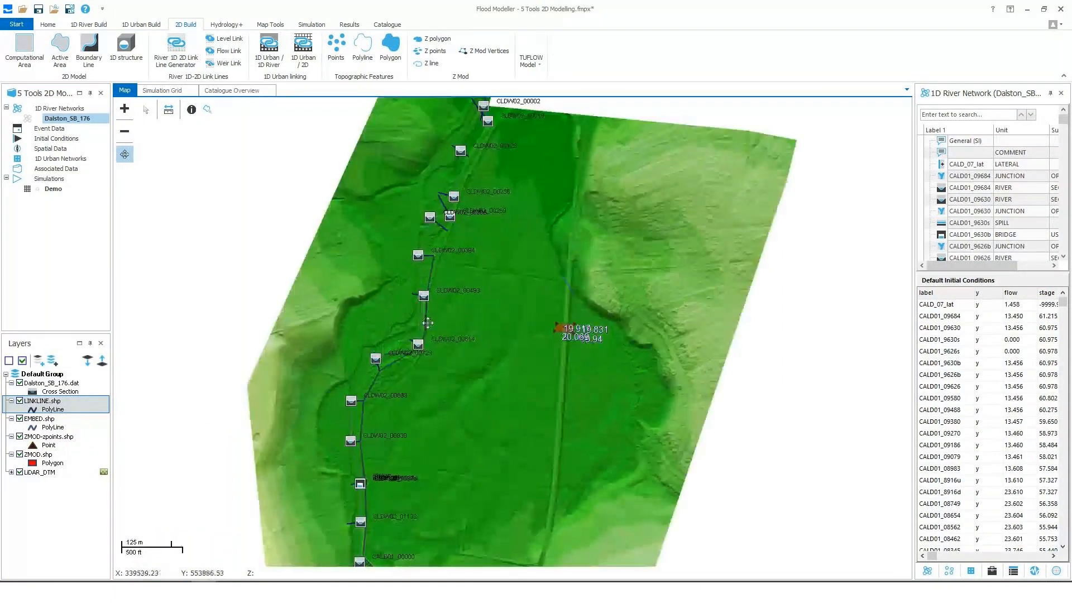
left_click_drag(452, 318, 511, 287)
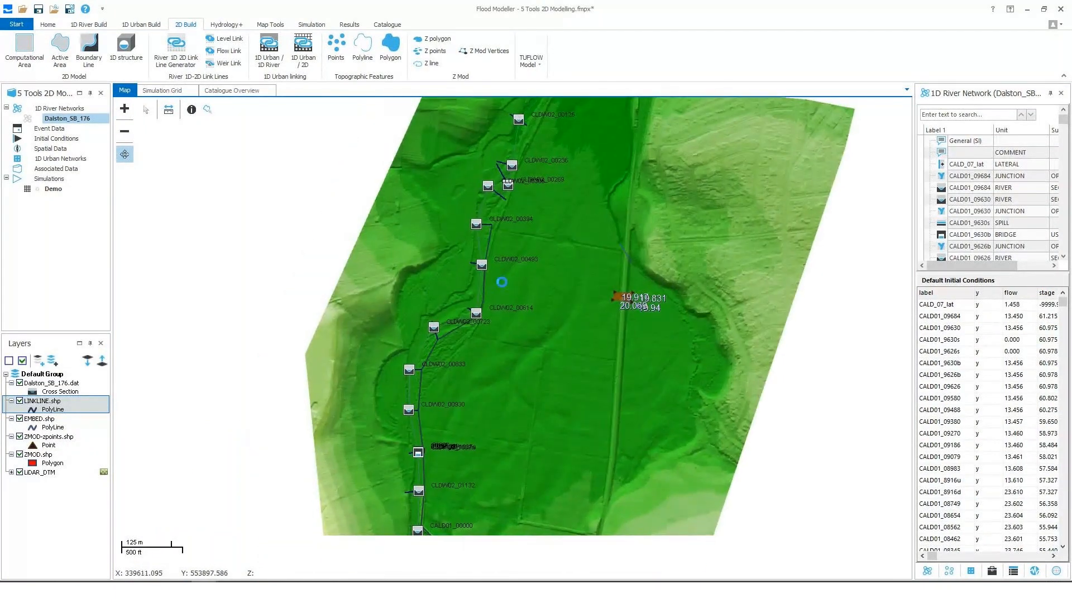
left_click_drag(395, 306, 415, 283)
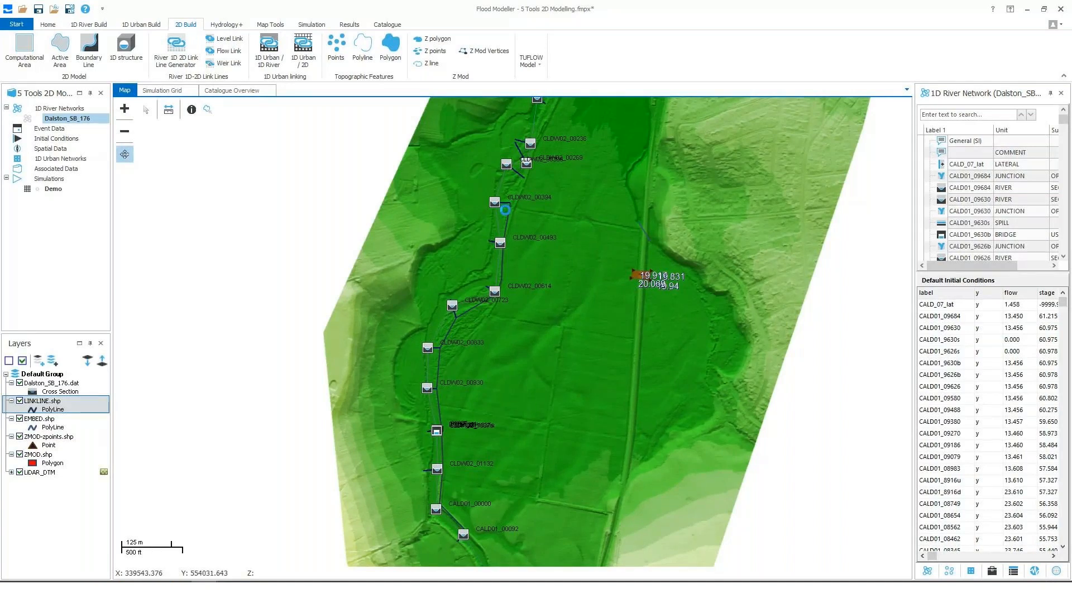
scroll(442, 226, "up", 2)
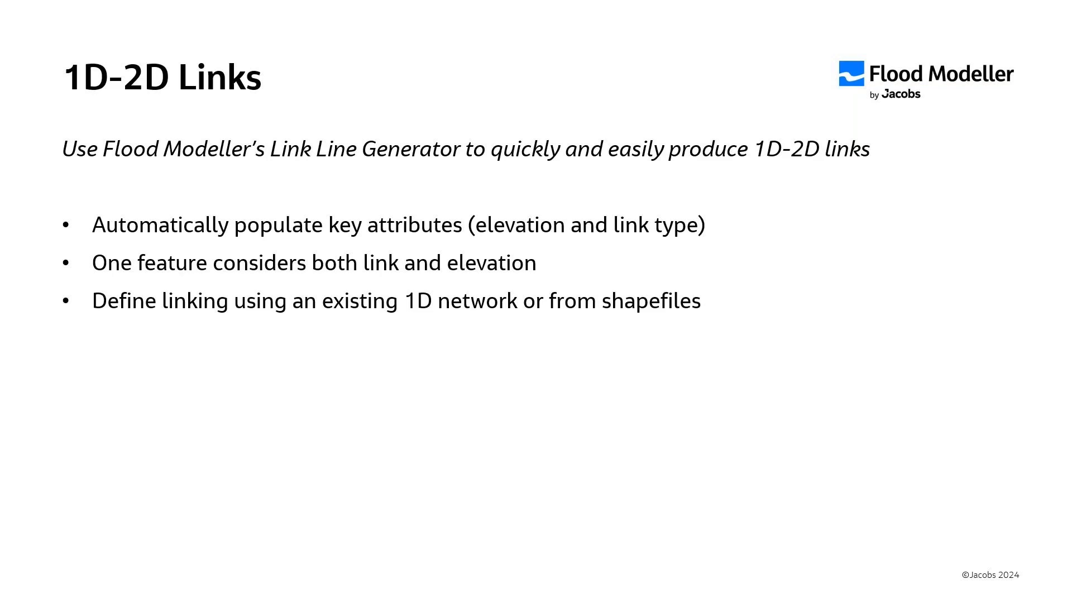
key("Right")
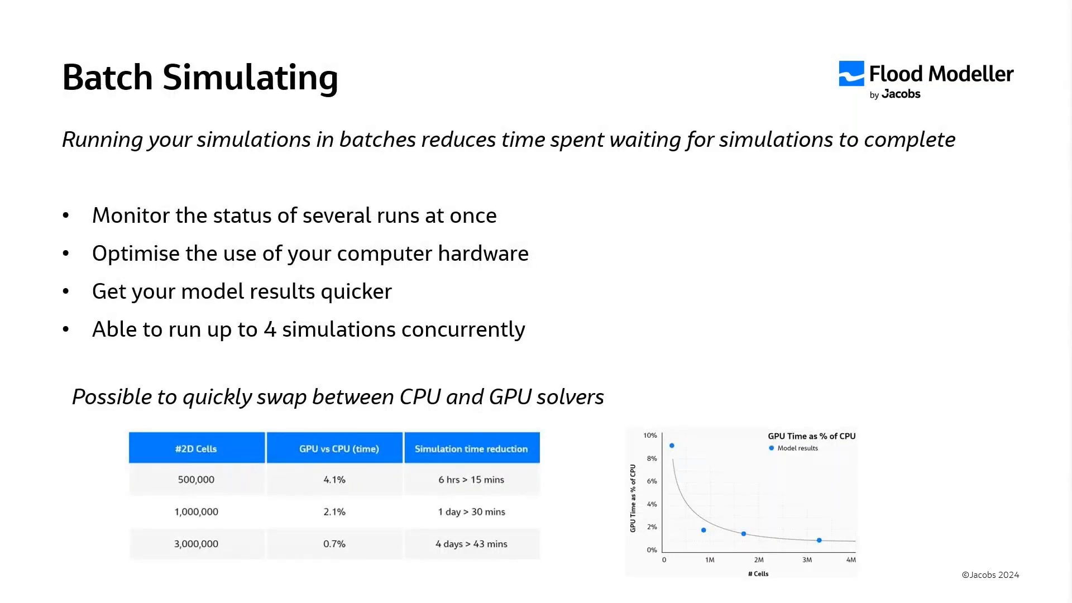